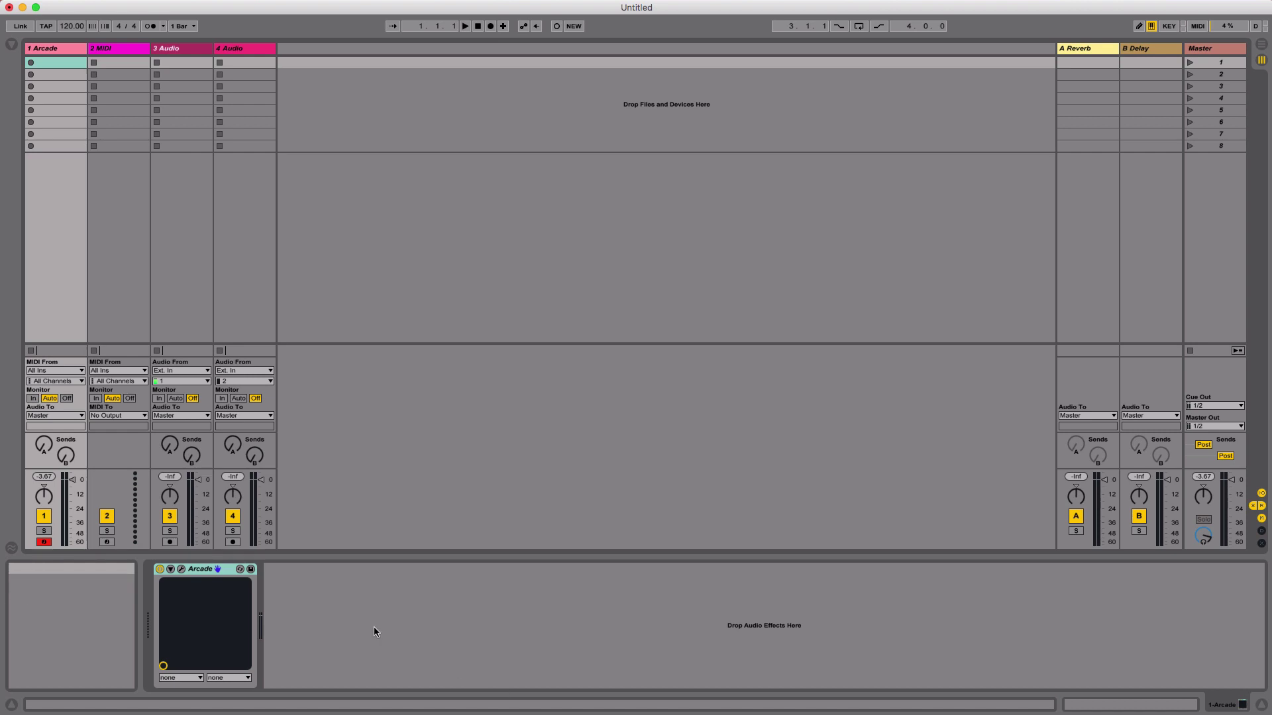
Step: Open the Arcade plug-in window, look at the Kits and Loops categories, and return to Lines
{"action": "left_click", "coordinate": [181, 570]}
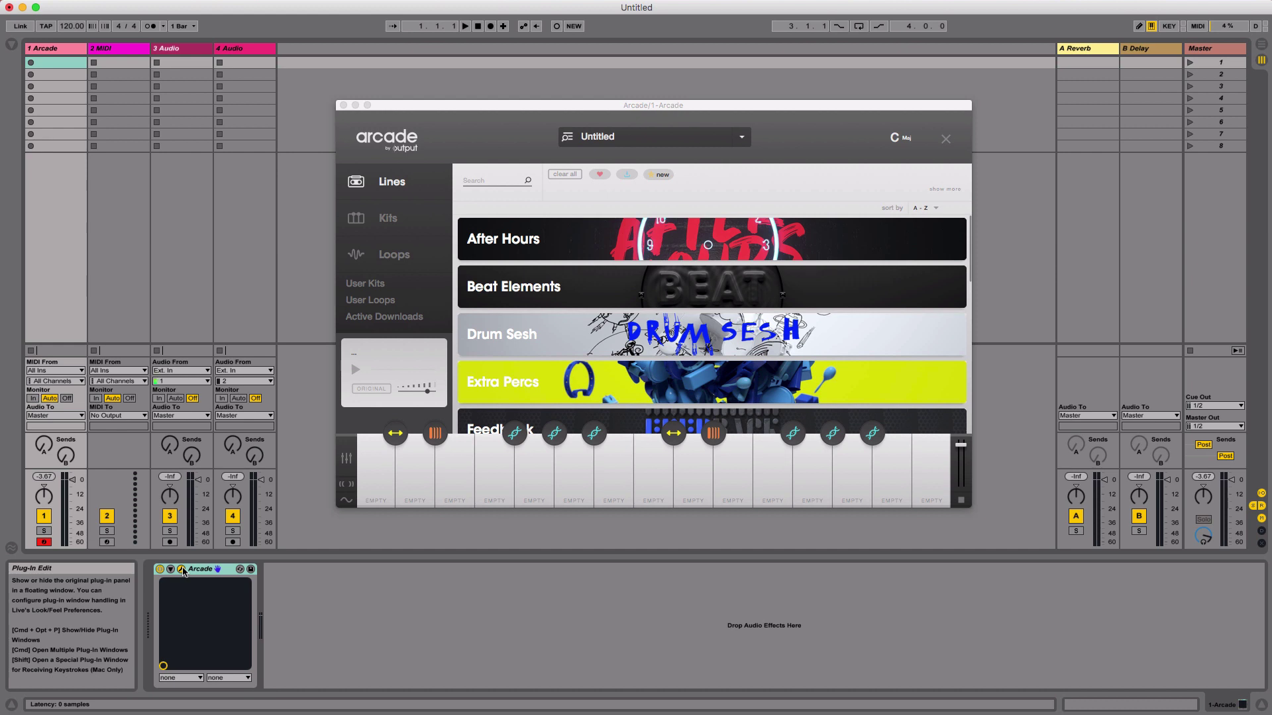
{"action": "left_click", "coordinate": [396, 220]}
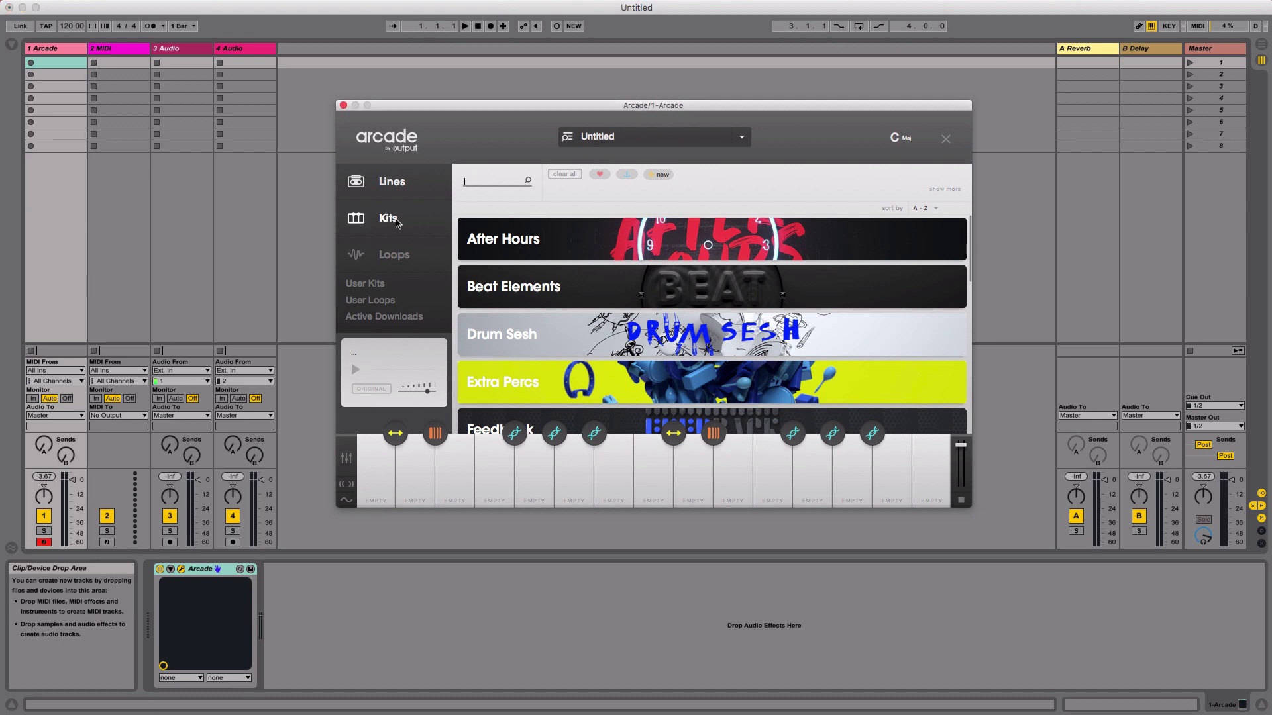
{"action": "left_click", "coordinate": [400, 256]}
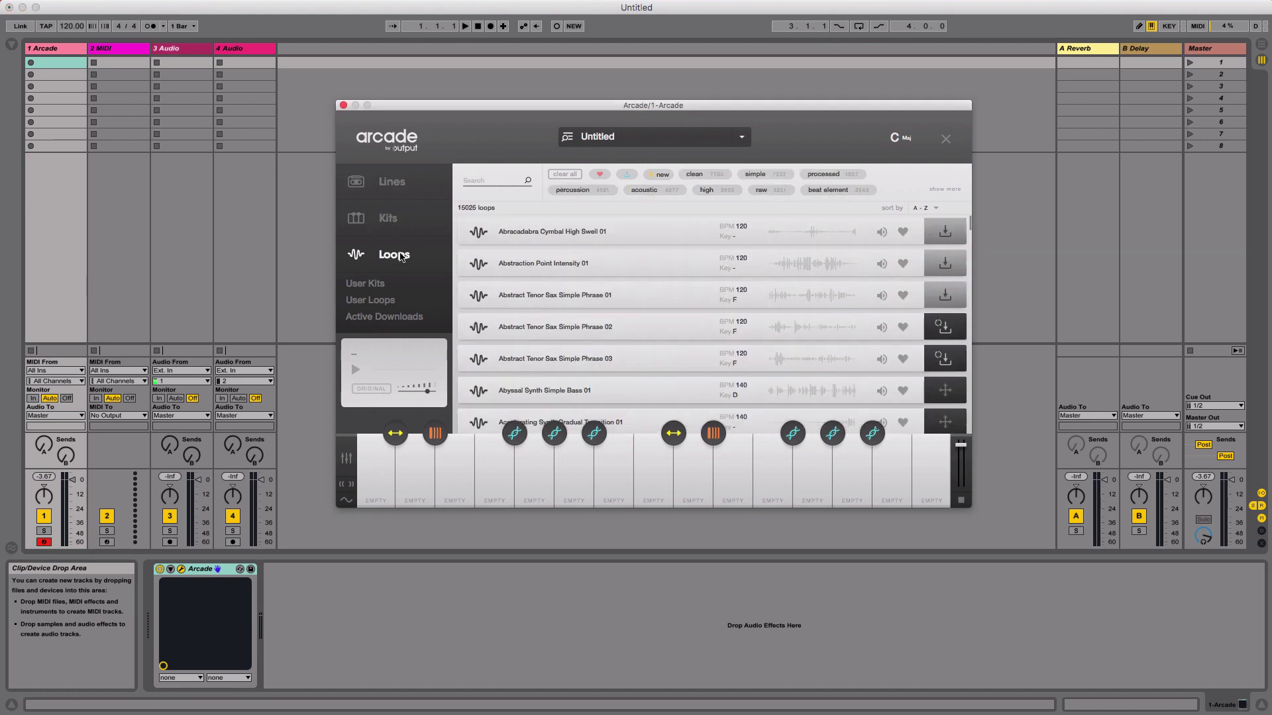
{"action": "left_click", "coordinate": [411, 188]}
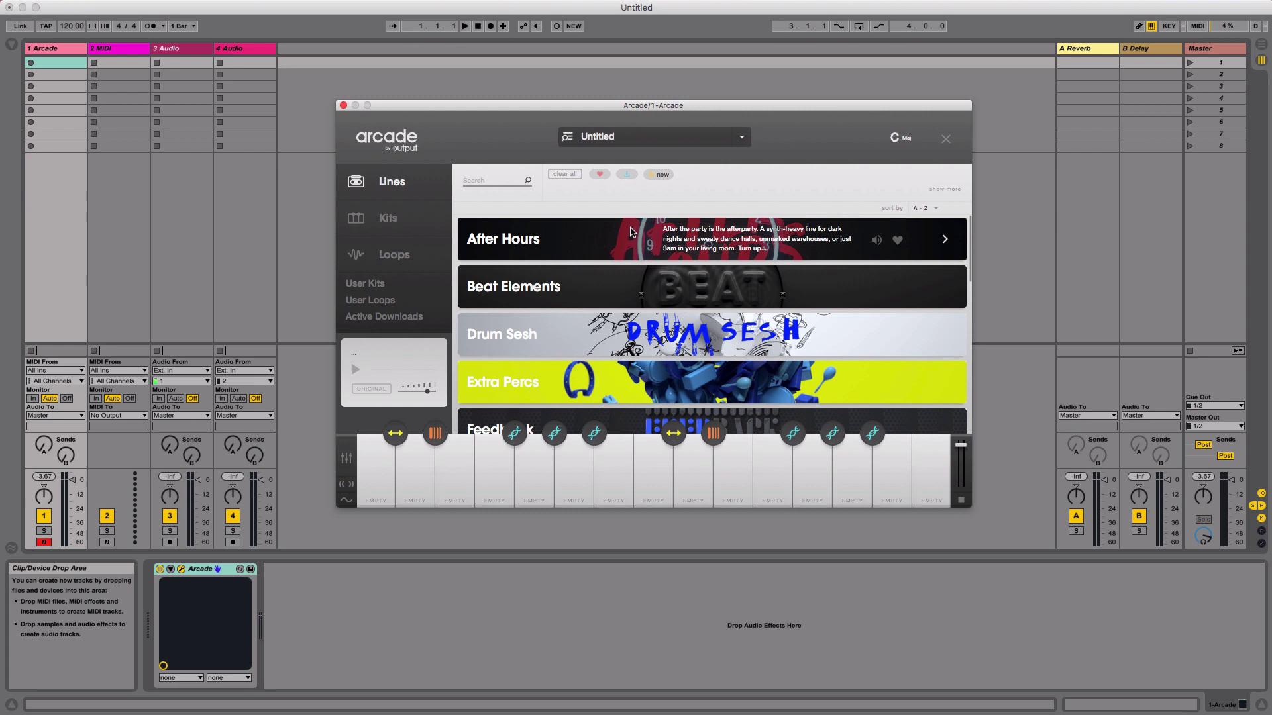
Step: Open the After Hours line, preview the Alone in the Hills kit, load it and return to the main instrument view
{"action": "left_click", "coordinate": [945, 241]}
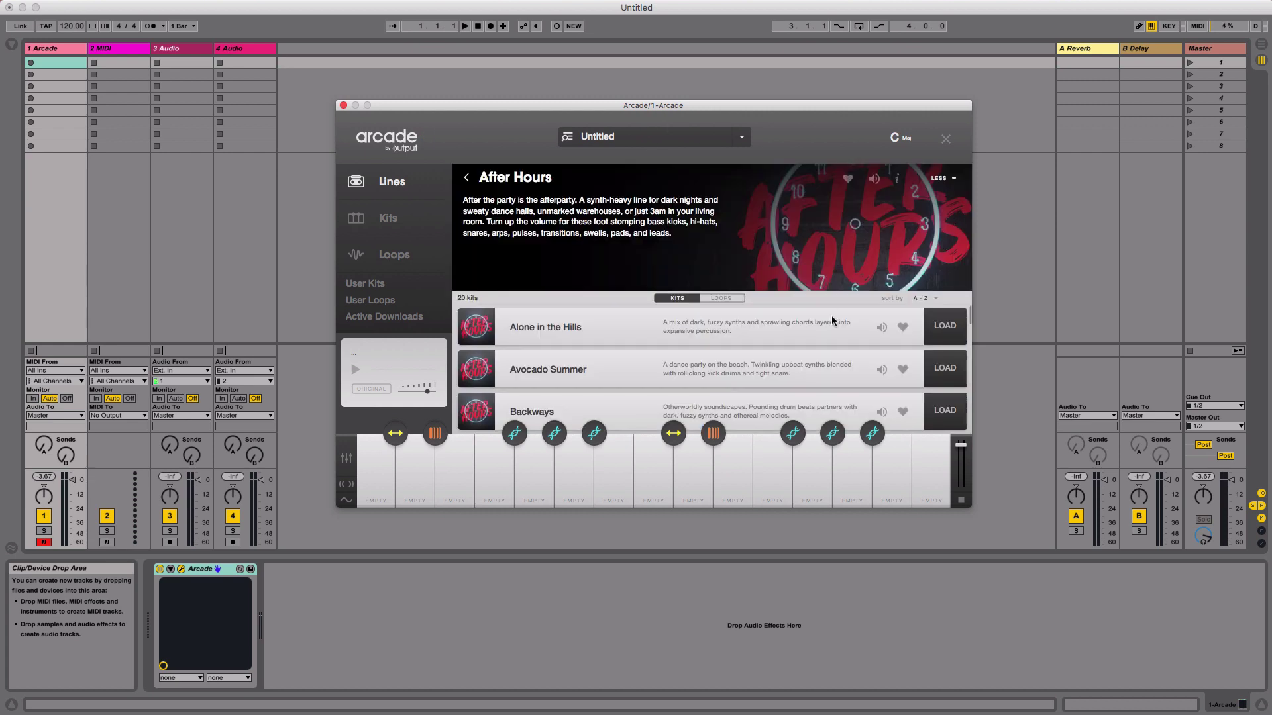
{"action": "scroll", "coordinate": [827, 359], "scroll_direction": "down", "scroll_amount": 15}
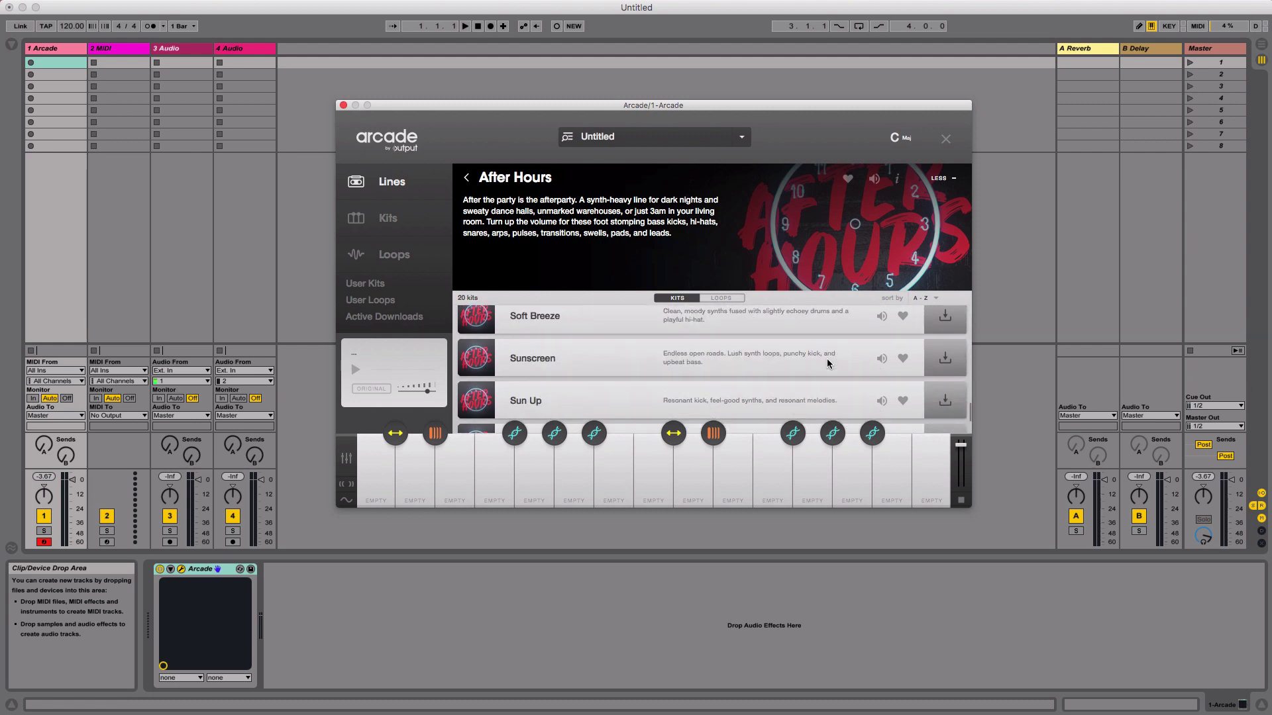
{"action": "scroll", "coordinate": [826, 359], "scroll_direction": "up", "scroll_amount": 15}
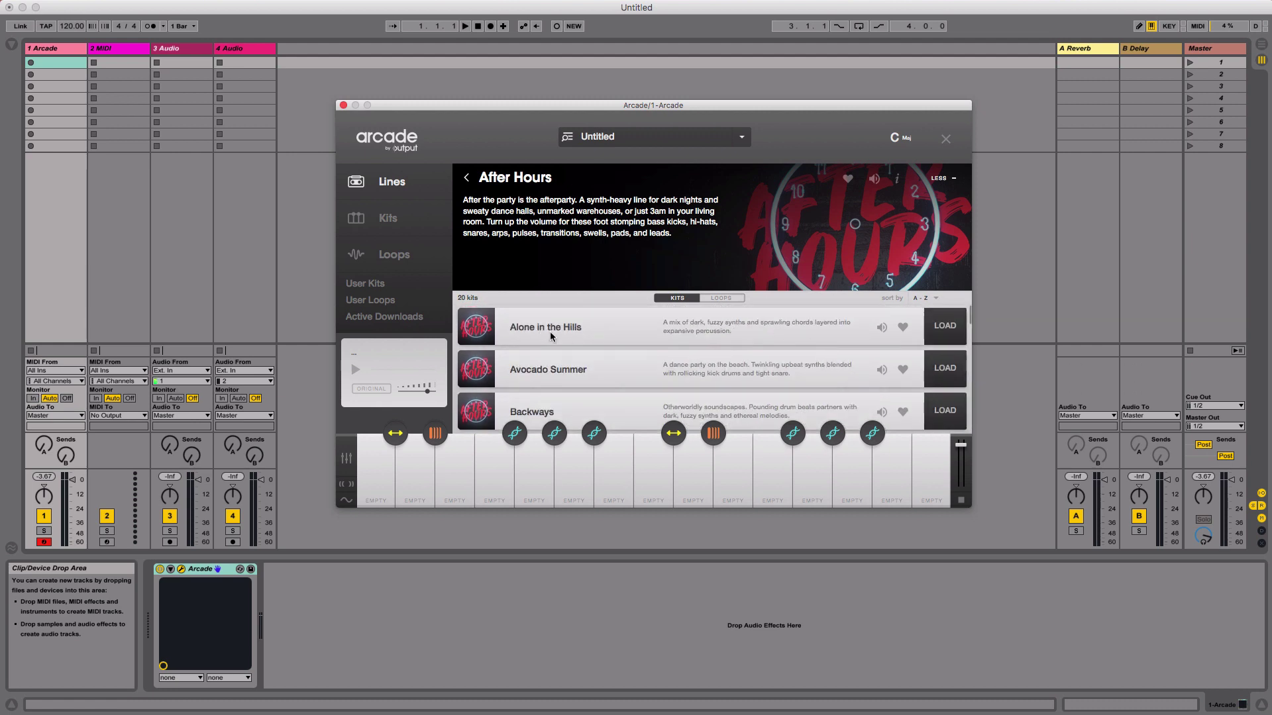
{"action": "left_click", "coordinate": [882, 328]}
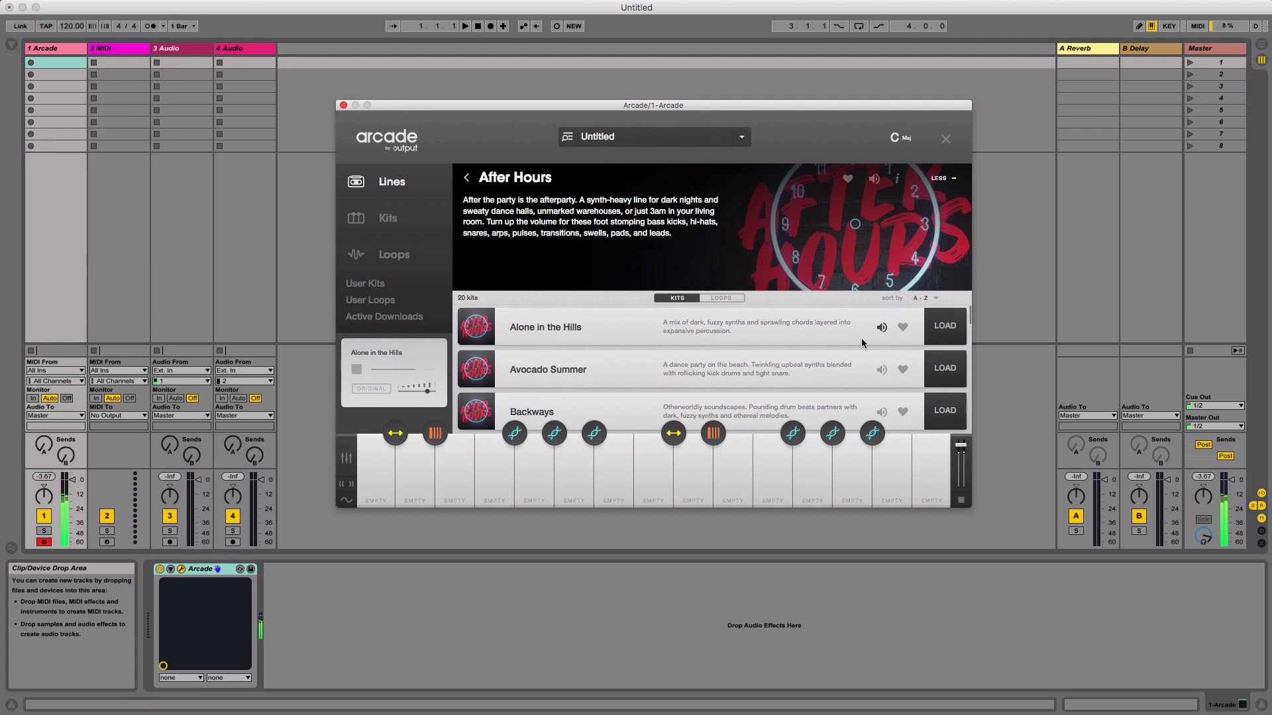
{"action": "left_click", "coordinate": [882, 327]}
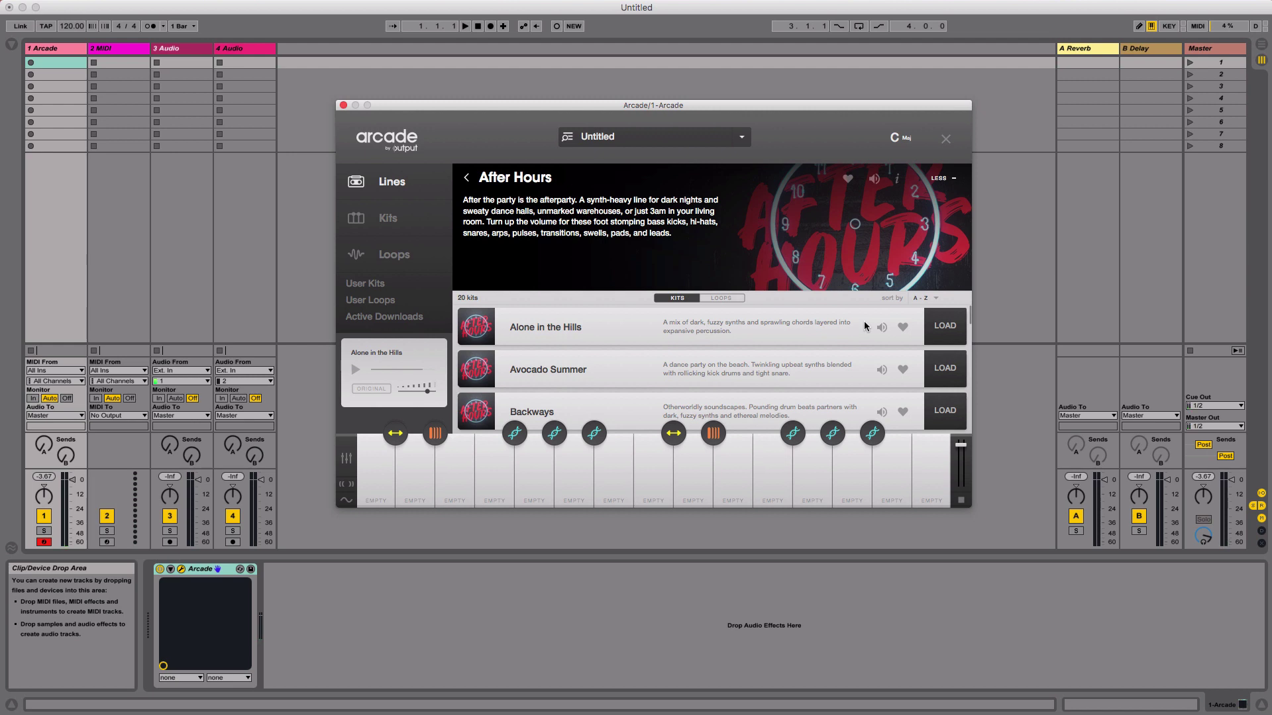
{"action": "left_click", "coordinate": [931, 327]}
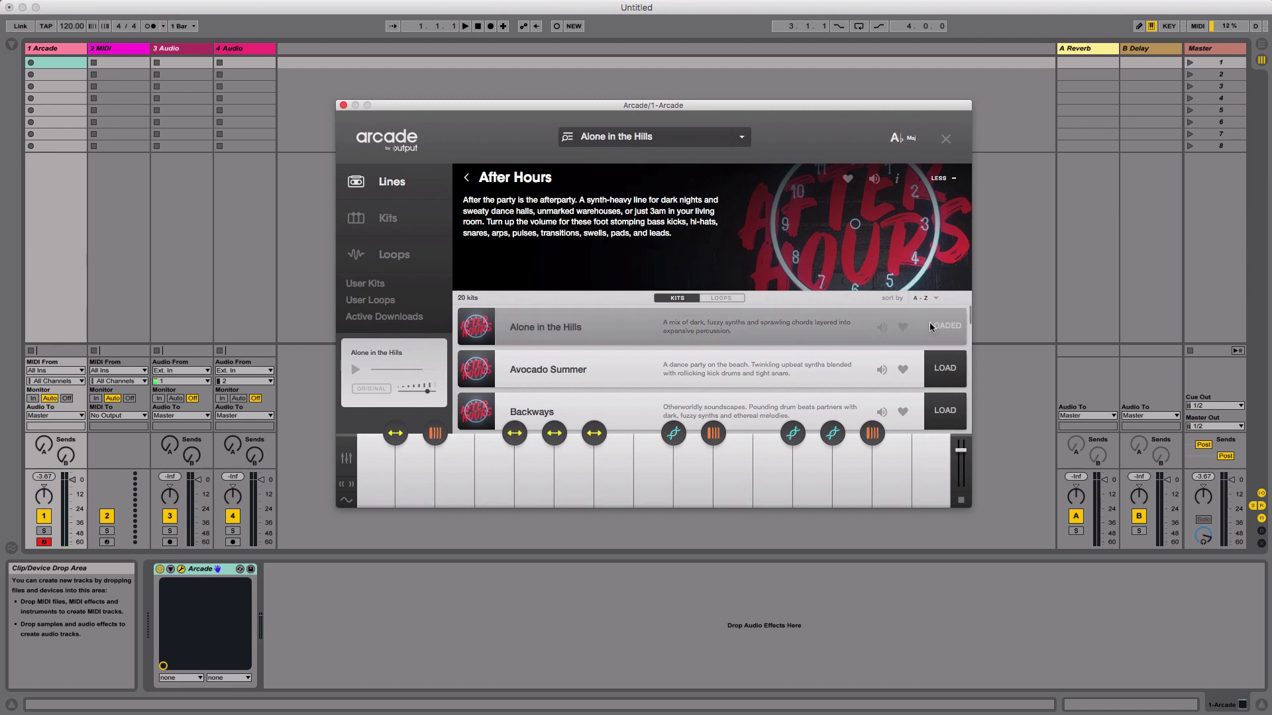
{"action": "left_click", "coordinate": [657, 142]}
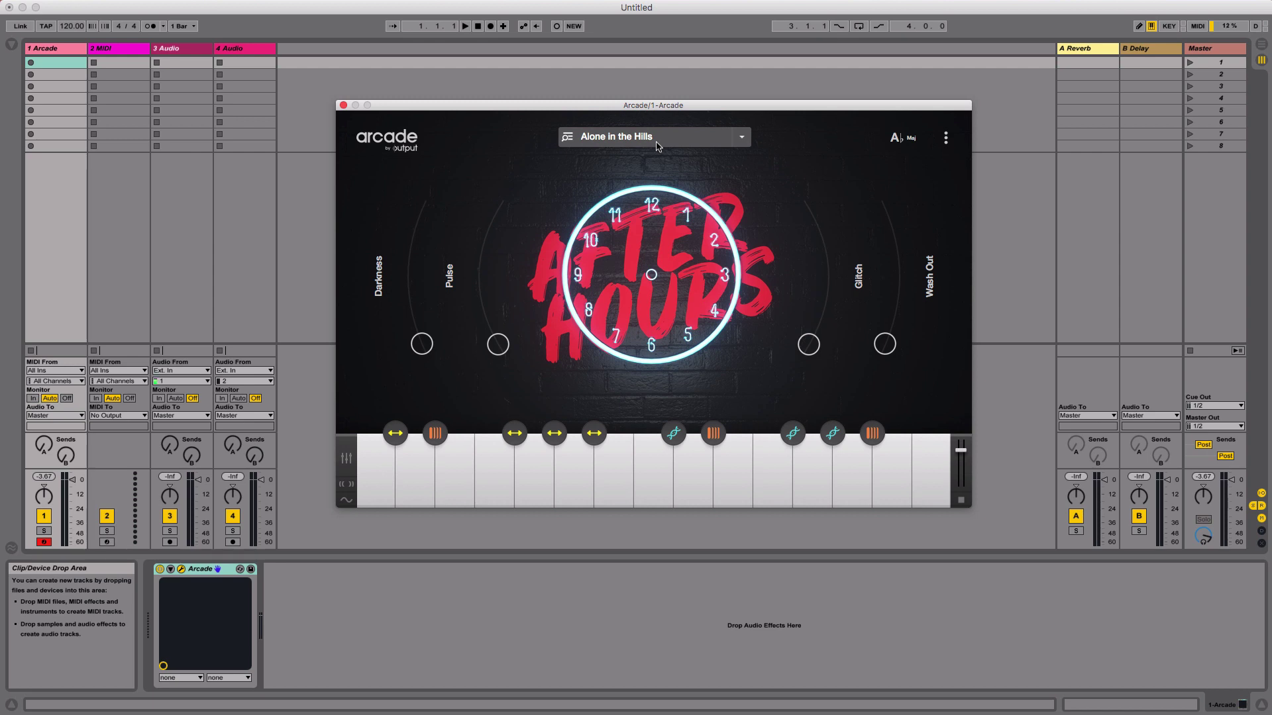
Step: Audition several of the Alone in the Hills kit's loops by playing different notes
{"action": "key", "text": "l"}
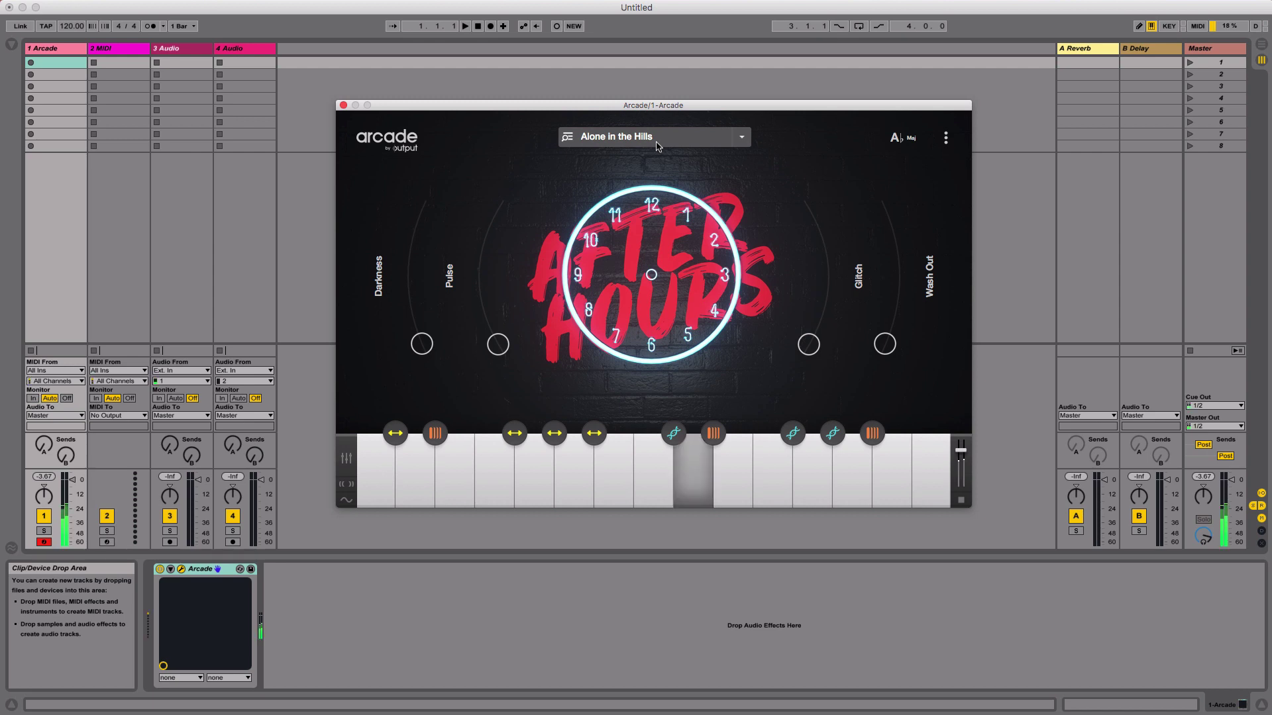
{"action": "key", "text": "g"}
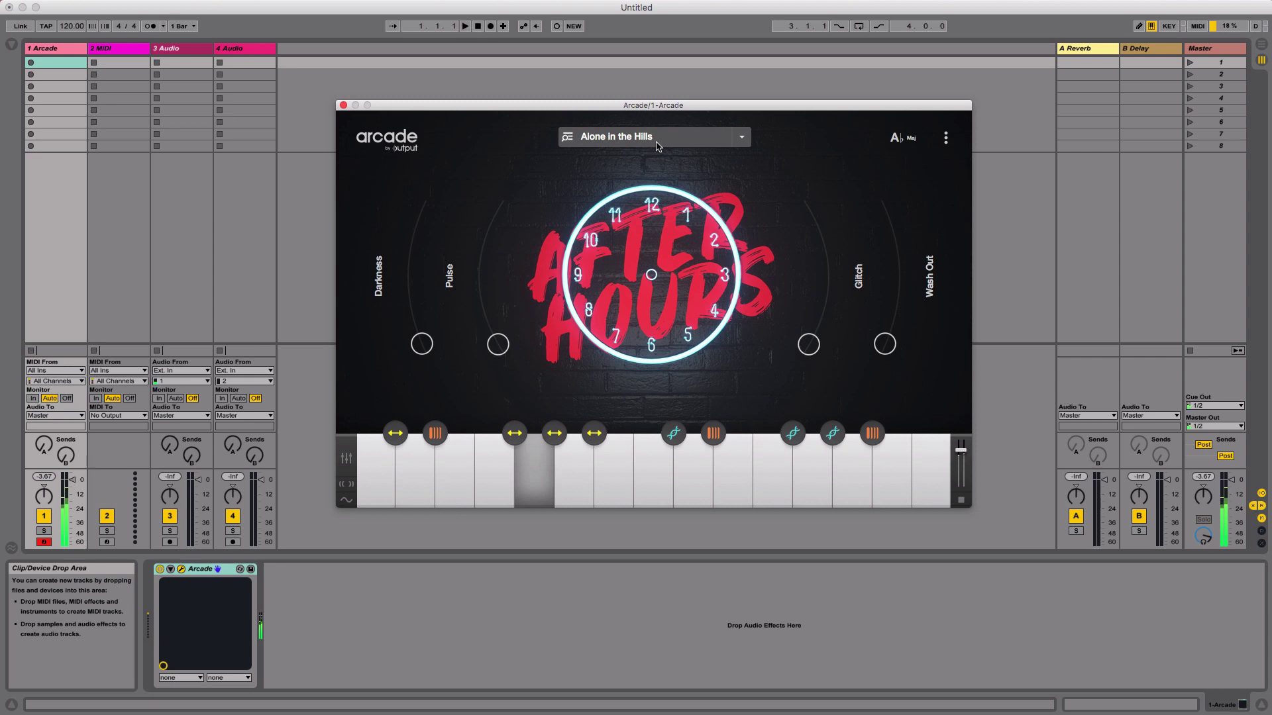
{"action": "key", "text": "d"}
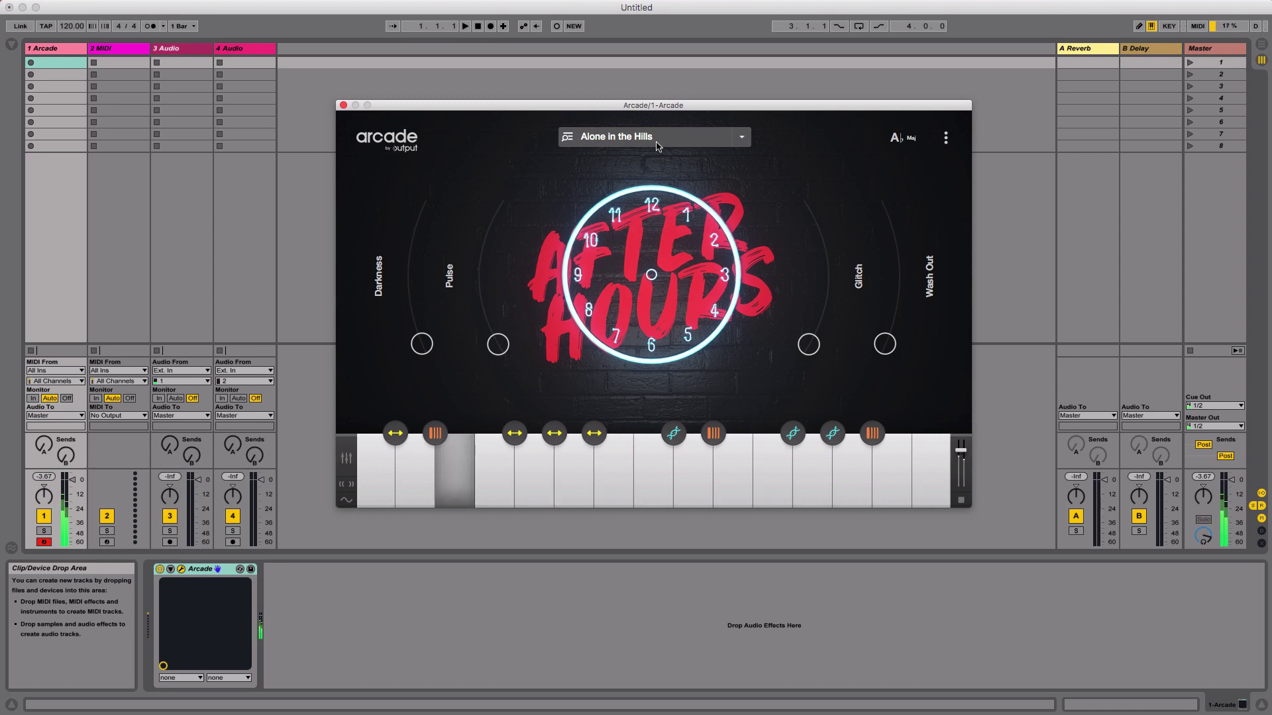
{"action": "key", "text": "s"}
{"action": "key", "text": "f"}
{"action": "key", "text": "f"}
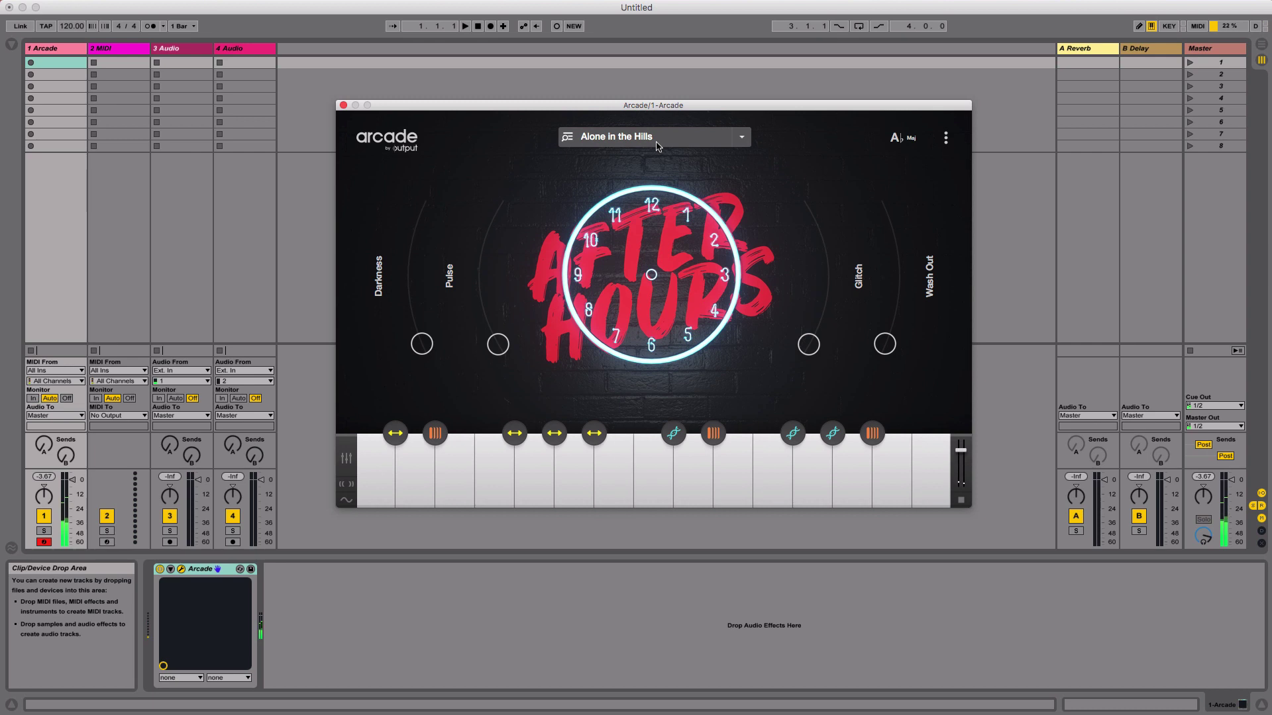
Step: Turn on Reverse for the fifth modifier, the playhead one, and close its editor
{"action": "mouse_move", "coordinate": [604, 440]}
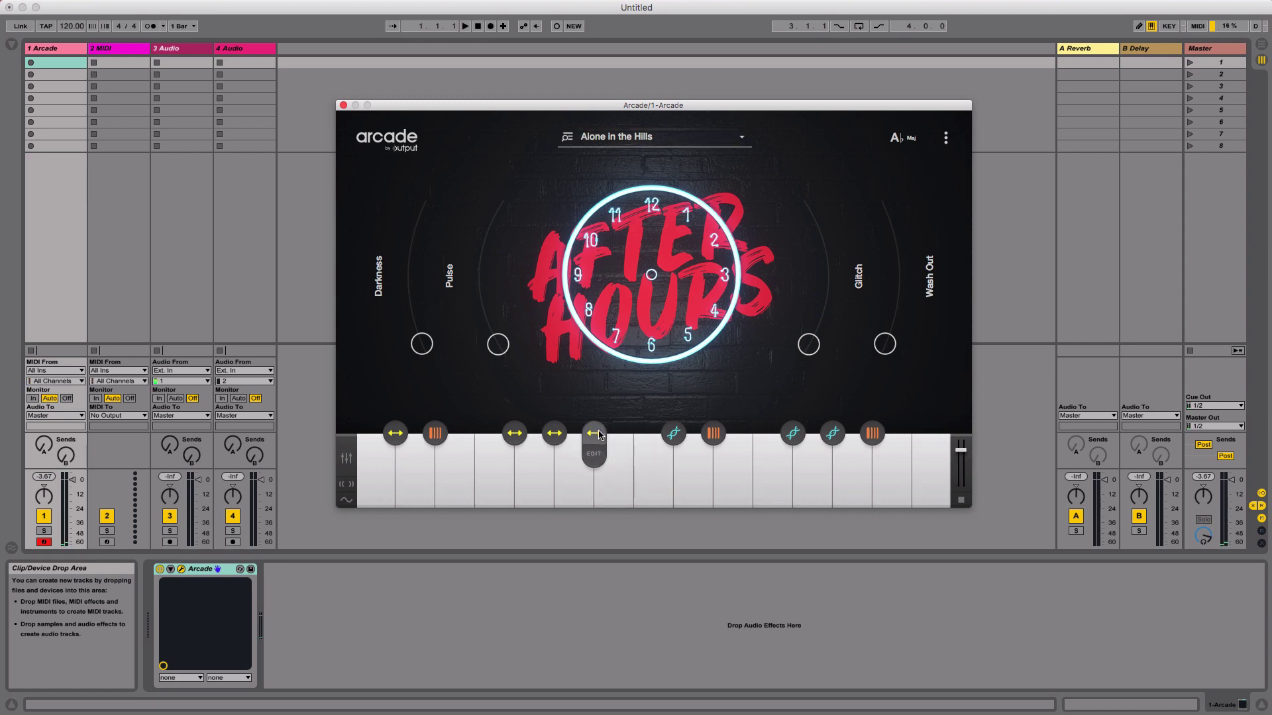
{"action": "left_click", "coordinate": [594, 454]}
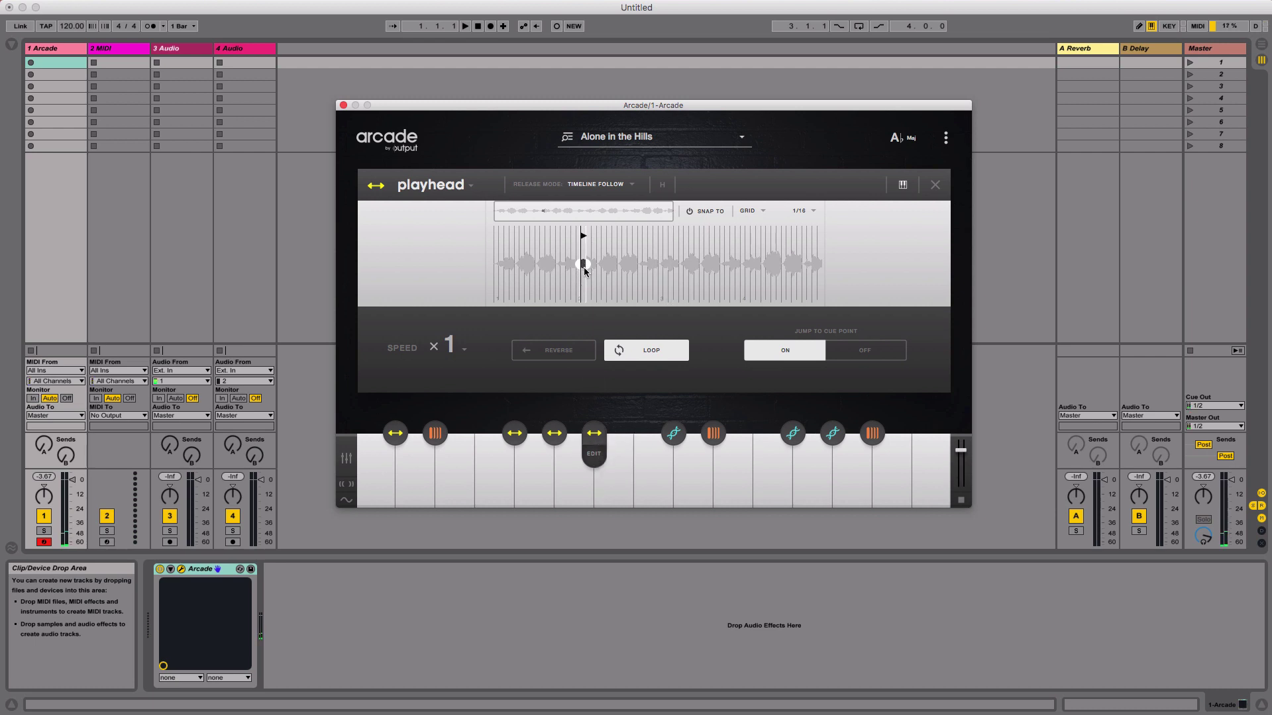
{"action": "left_click", "coordinate": [564, 357]}
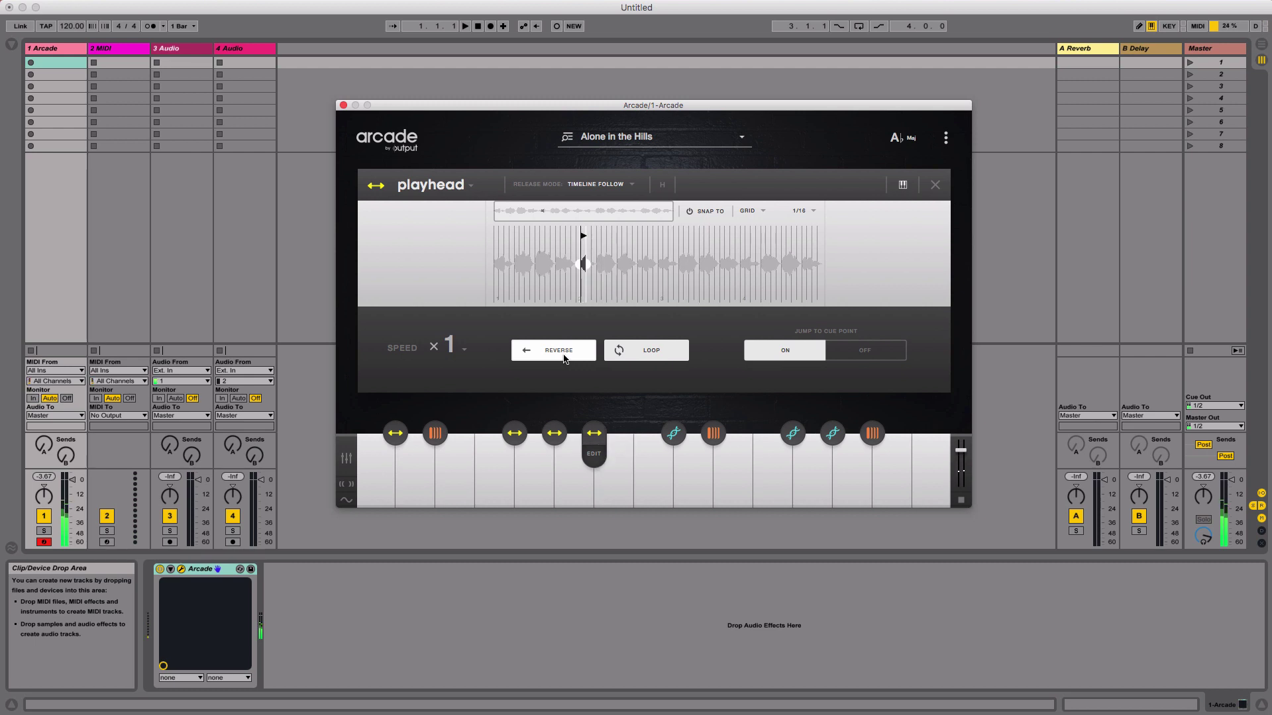
{"action": "left_click", "coordinate": [581, 358]}
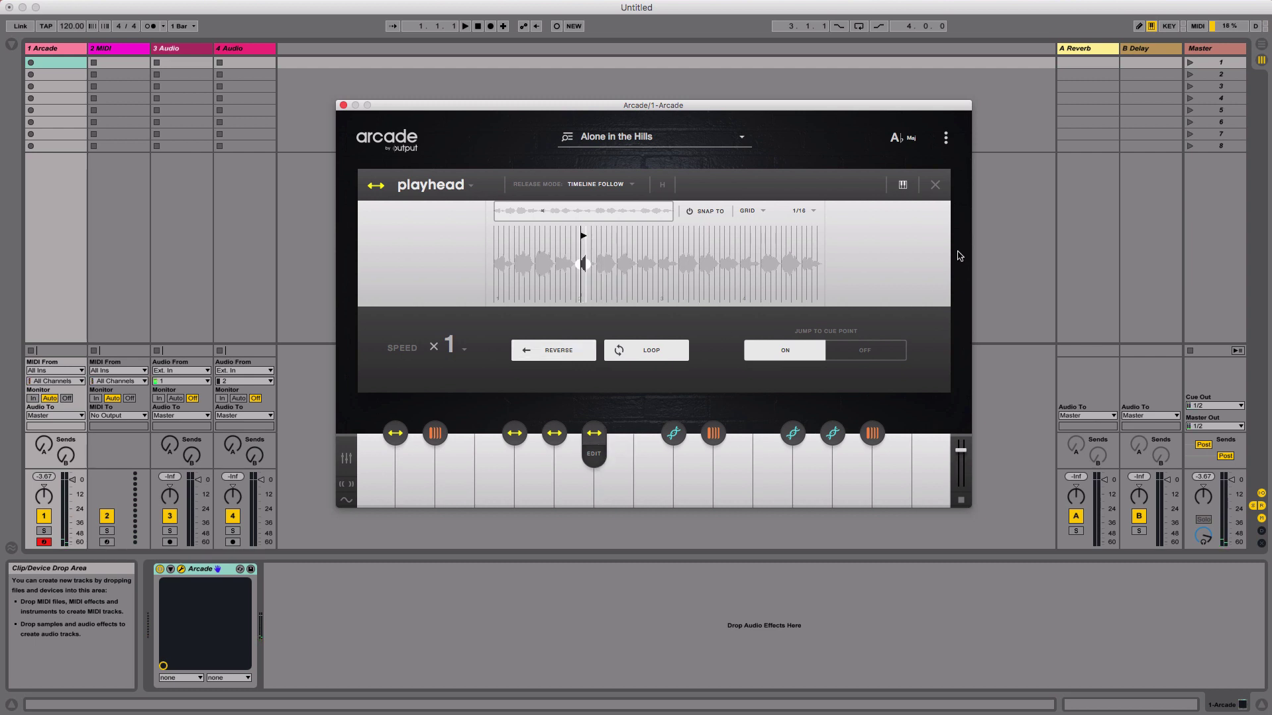
{"action": "left_click", "coordinate": [935, 185]}
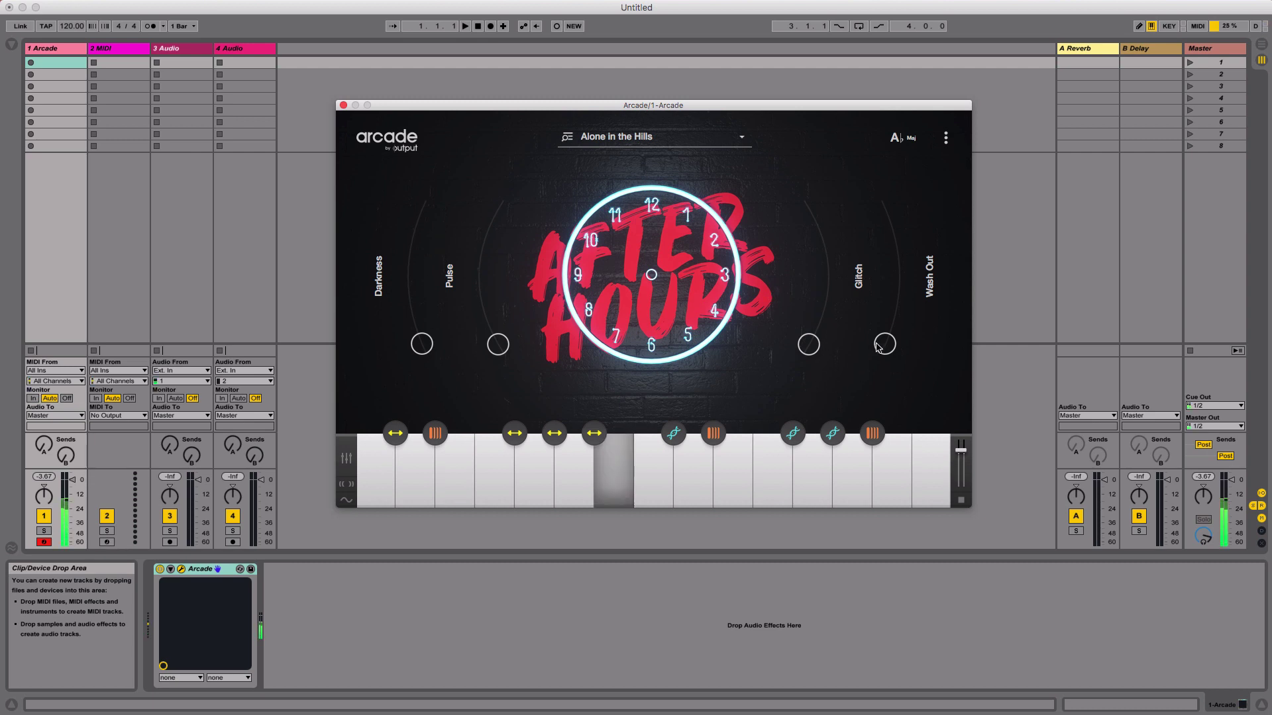
Step: Try out the Wash Out, Glitch and Pulse macros and reset them to minimum, leaving Darkness raised to just under halfway
{"action": "left_click_drag", "start_coordinate": [879, 350], "coordinate": [891, 279]}
{"action": "left_click_drag", "start_coordinate": [809, 347], "coordinate": [825, 320]}
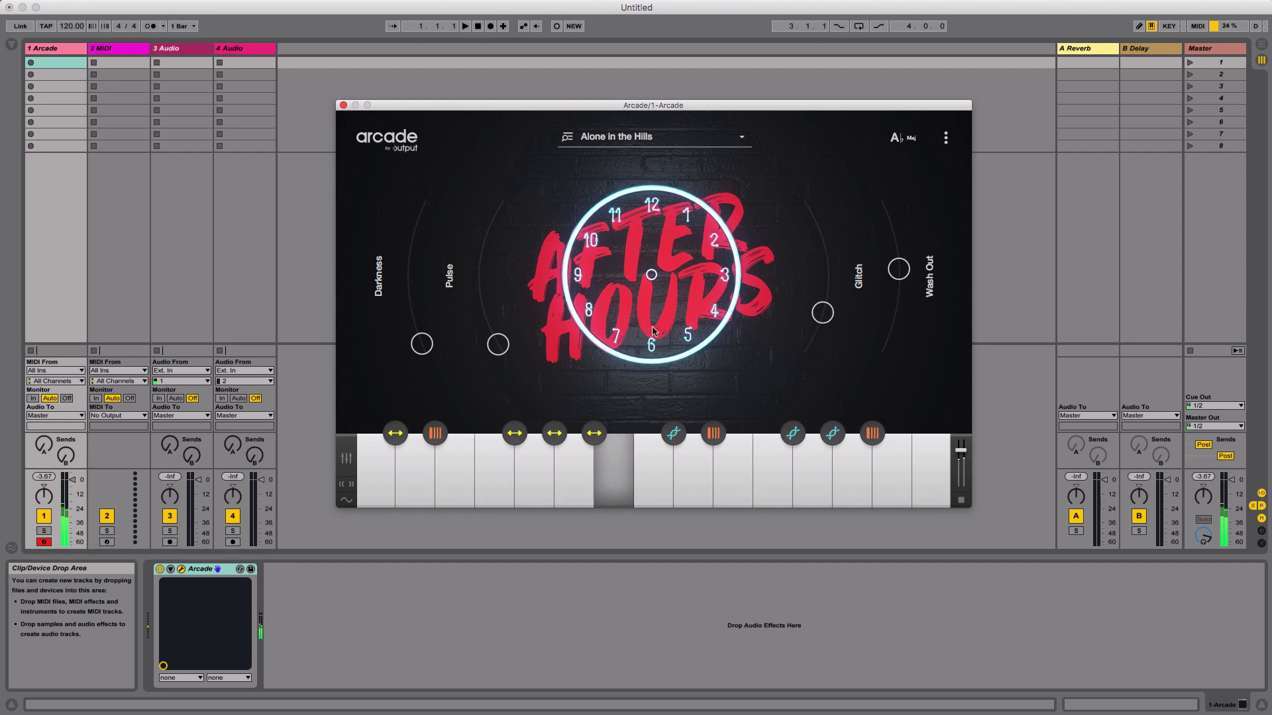
{"action": "left_click_drag", "start_coordinate": [912, 273], "coordinate": [896, 330]}
{"action": "left_click_drag", "start_coordinate": [497, 348], "coordinate": [491, 299]}
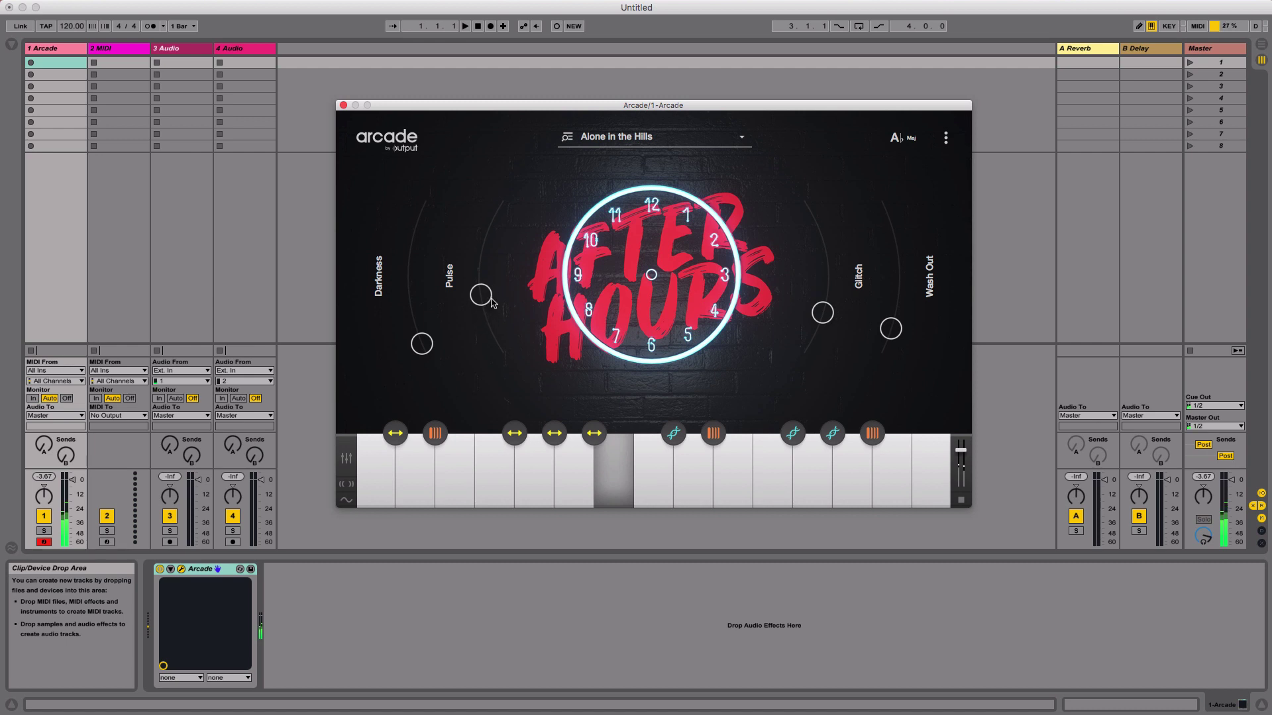
{"action": "left_click_drag", "start_coordinate": [422, 343], "coordinate": [495, 343]}
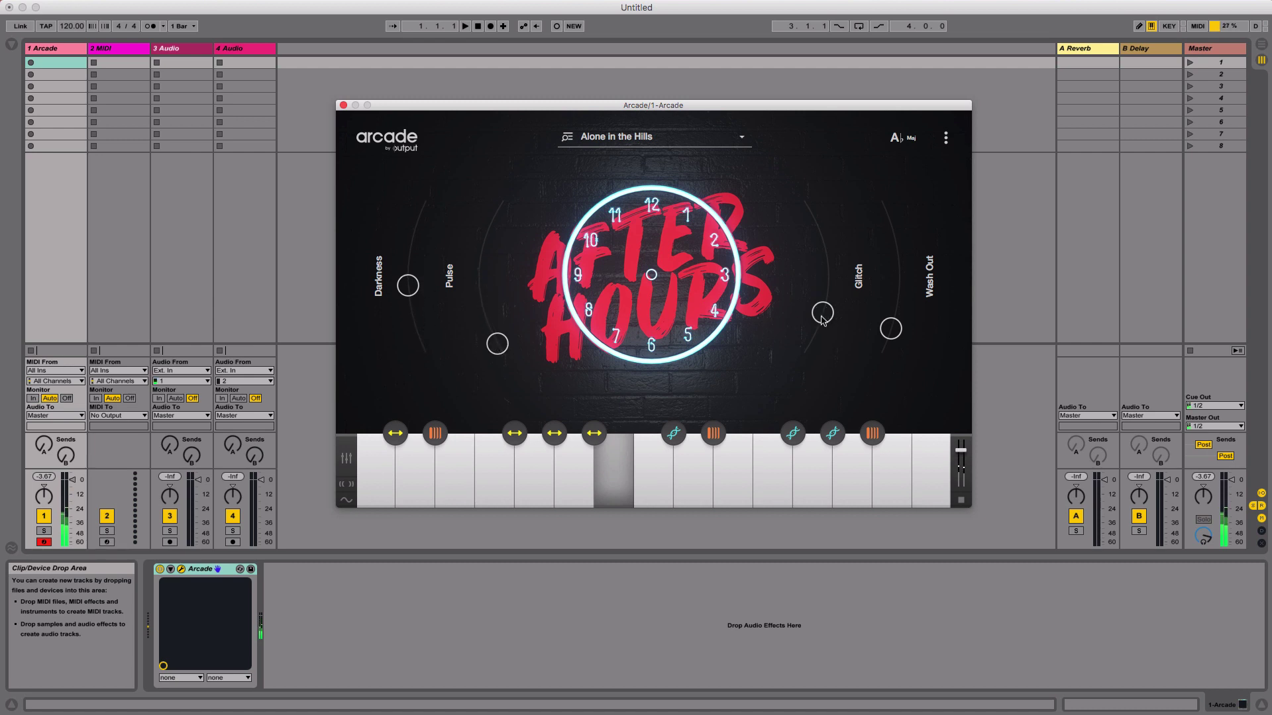
{"action": "left_click_drag", "start_coordinate": [821, 315], "coordinate": [799, 356]}
{"action": "left_click_drag", "start_coordinate": [879, 336], "coordinate": [872, 361]}
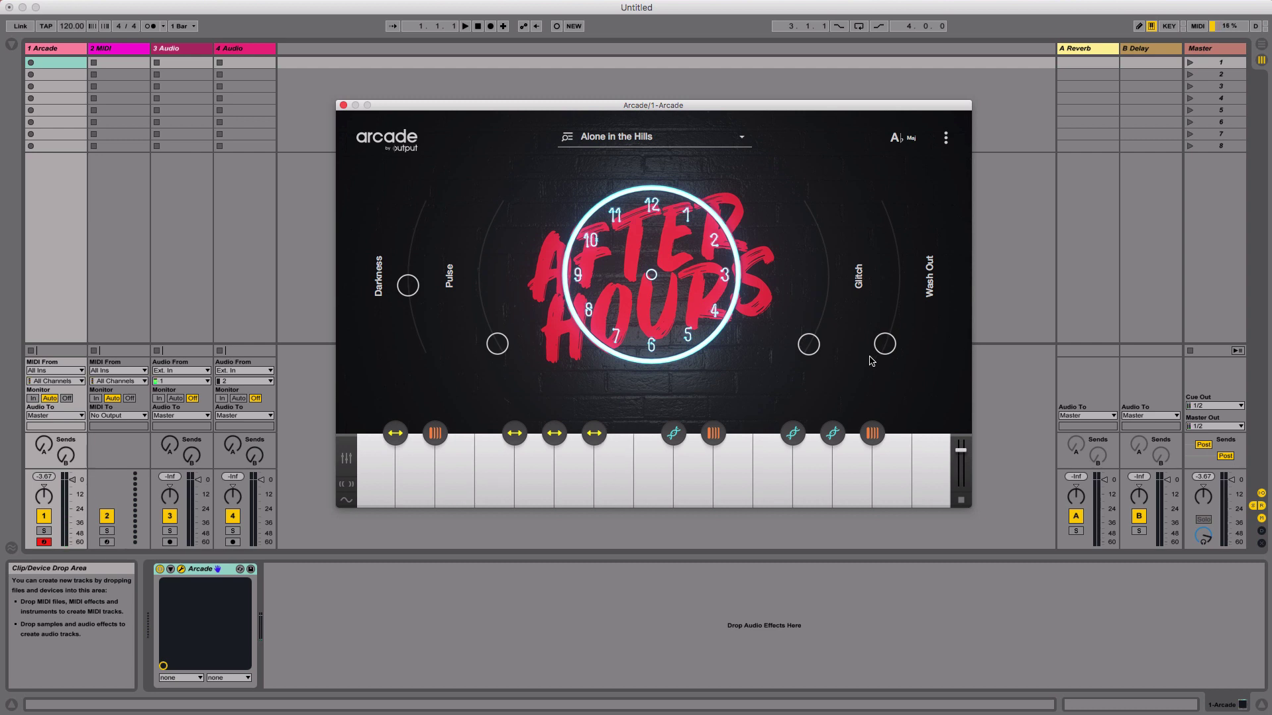
Step: Go back to the Lines browser, open the Drum Sesh line and start downloading the Attitude Tight Kit Funk kit
{"action": "left_click", "coordinate": [634, 148]}
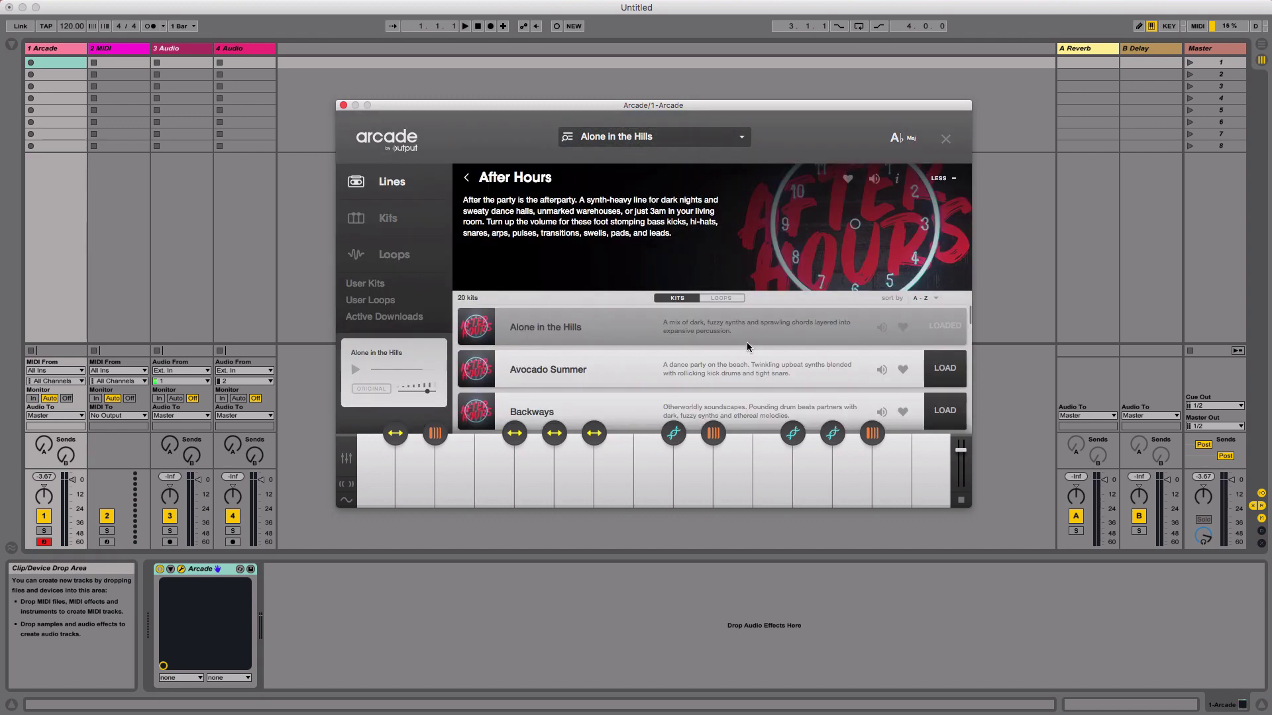
{"action": "left_click", "coordinate": [467, 179]}
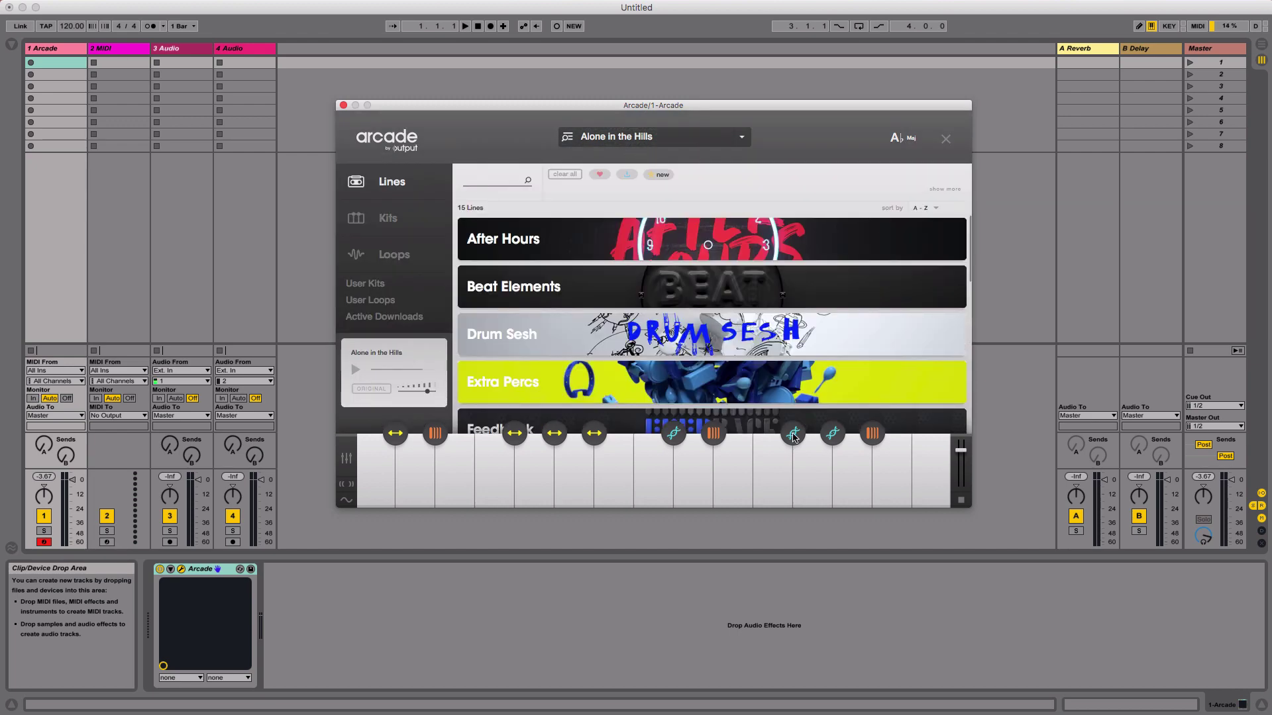
{"action": "scroll", "coordinate": [649, 328], "scroll_direction": "down", "scroll_amount": 1}
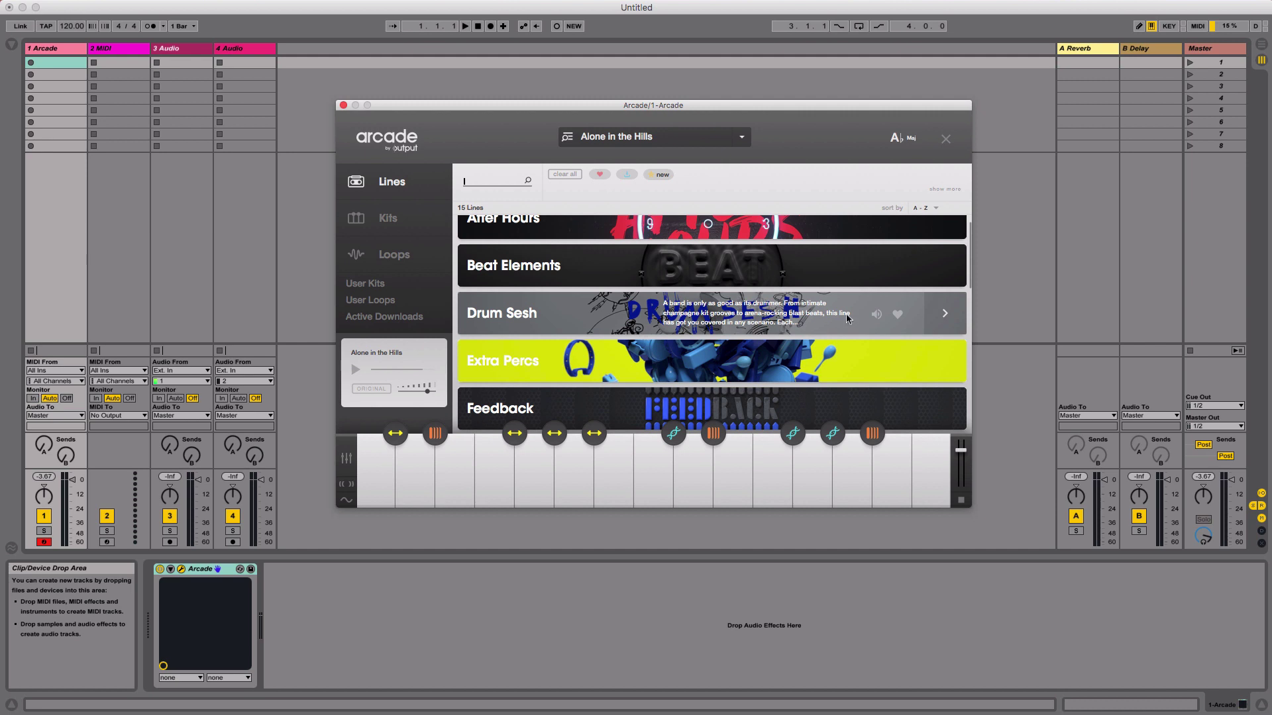
{"action": "left_click", "coordinate": [940, 312]}
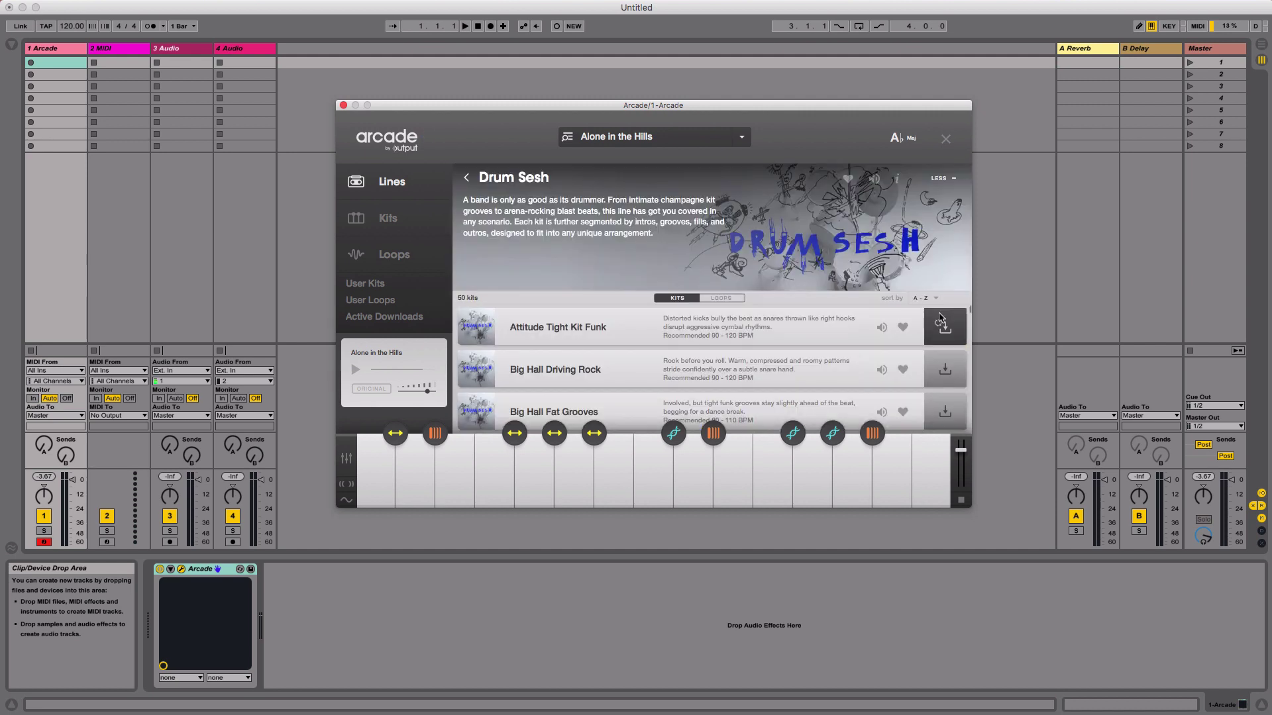
{"action": "left_click", "coordinate": [939, 319]}
Step: Preview the Big Hall Driving Rock, Big Hall Fat Grooves, Big Hall Fat Shuffle and Big Hall Hard Rock kits
{"action": "left_click", "coordinate": [881, 370]}
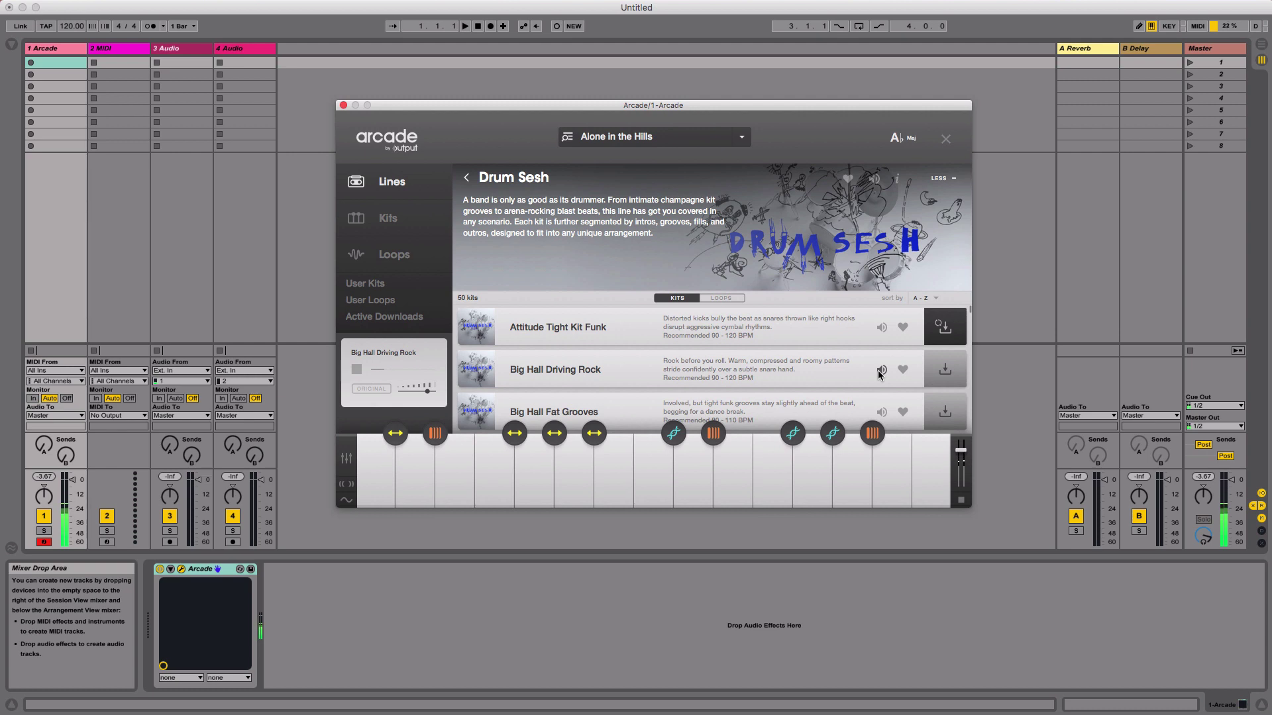
{"action": "left_click", "coordinate": [881, 369]}
{"action": "left_click", "coordinate": [881, 412]}
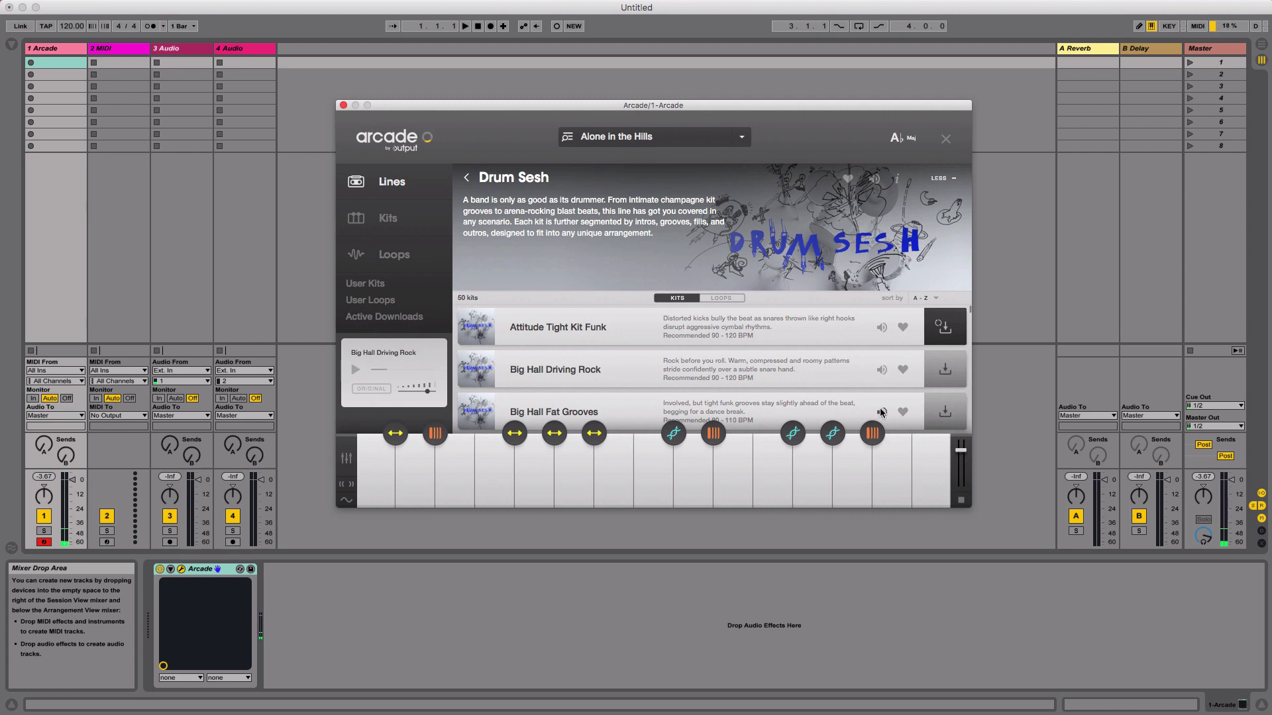
{"action": "scroll", "coordinate": [868, 395], "scroll_direction": "down", "scroll_amount": 2}
{"action": "left_click", "coordinate": [881, 394]}
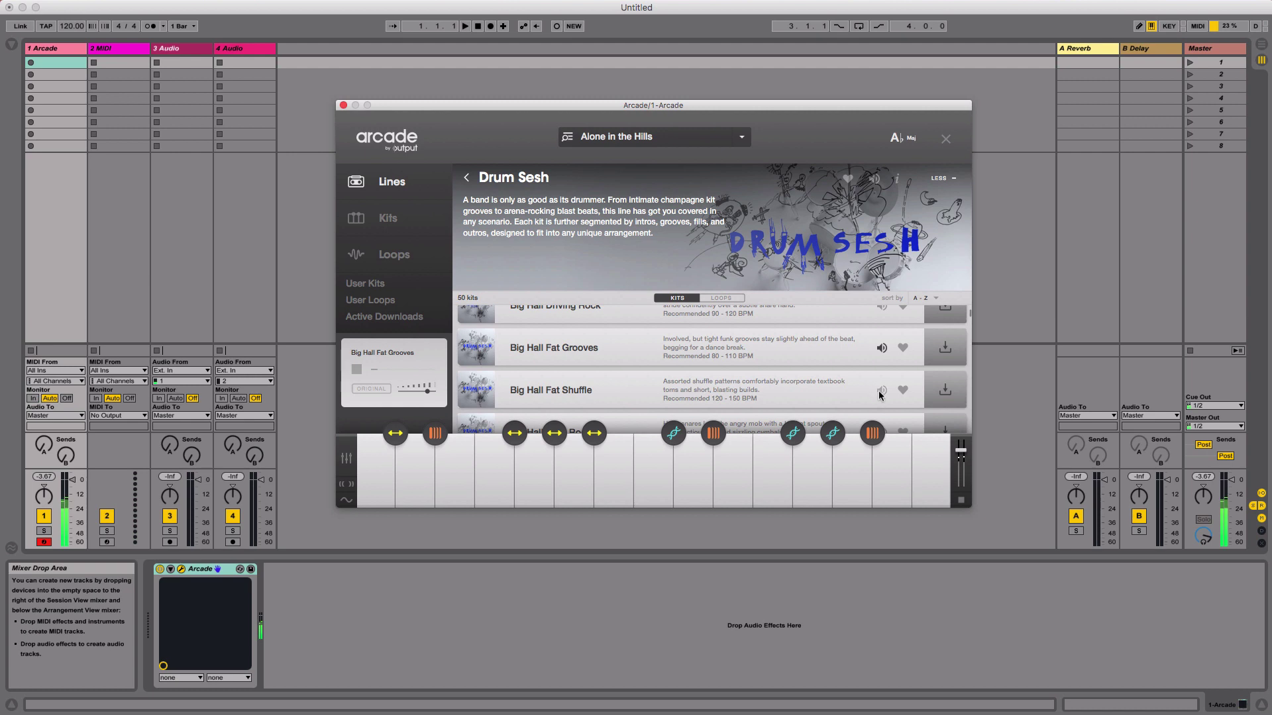
{"action": "scroll", "coordinate": [880, 395], "scroll_direction": "down", "scroll_amount": 1}
{"action": "left_click", "coordinate": [881, 406]}
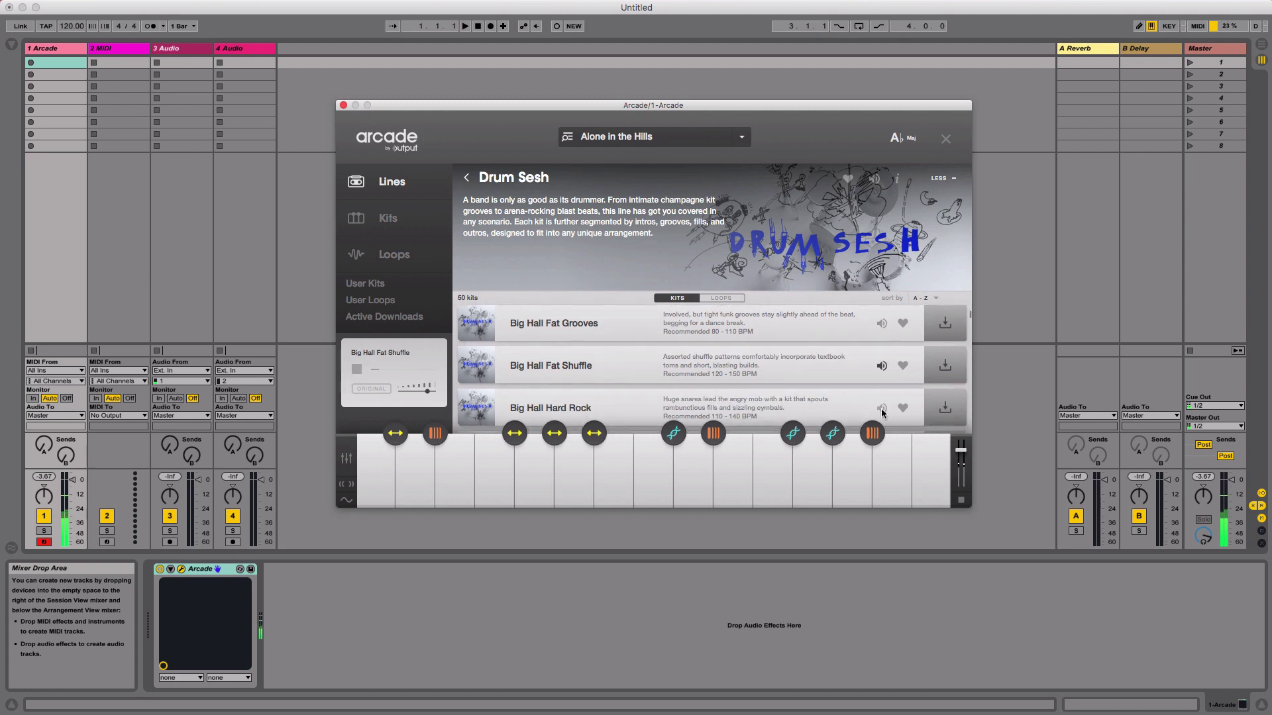
{"action": "scroll", "coordinate": [833, 387], "scroll_direction": "down", "scroll_amount": 4}
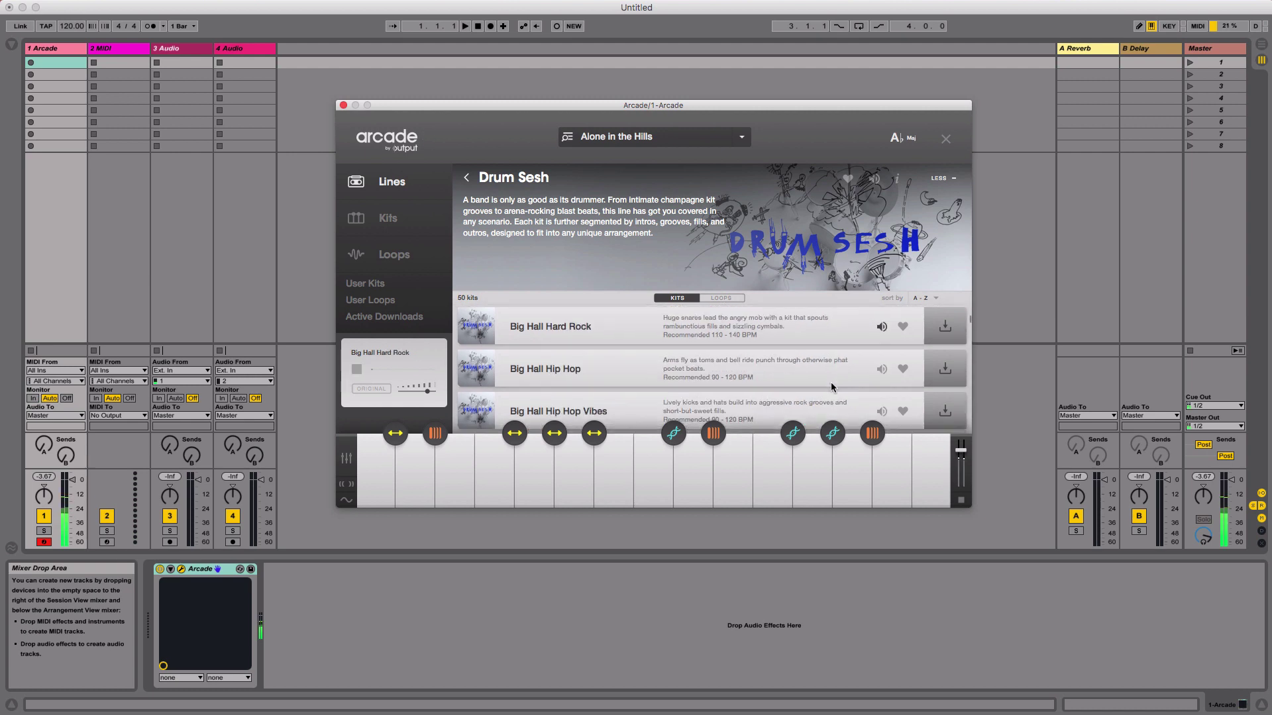
{"action": "left_click", "coordinate": [881, 329]}
Step: Download and load the Big Hall Hard Rock kit, and return to the main instrument view
{"action": "left_click", "coordinate": [945, 330]}
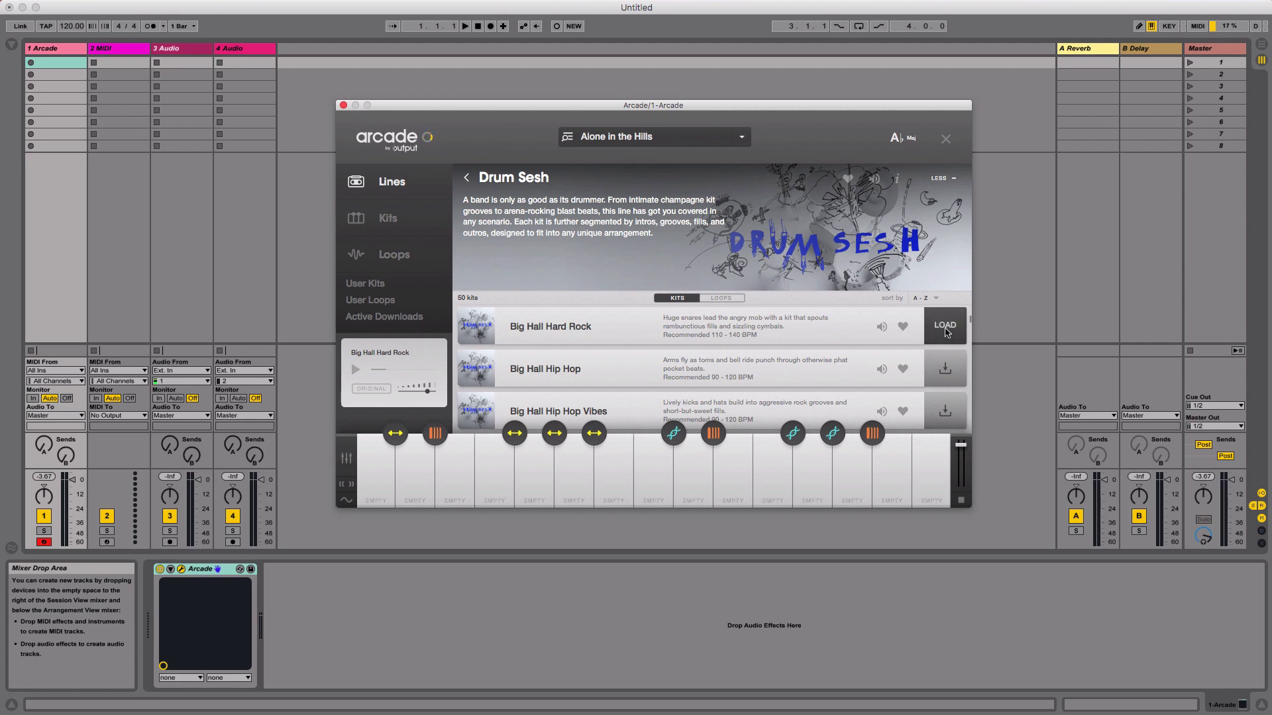
{"action": "left_click", "coordinate": [945, 328]}
{"action": "left_click", "coordinate": [663, 140]}
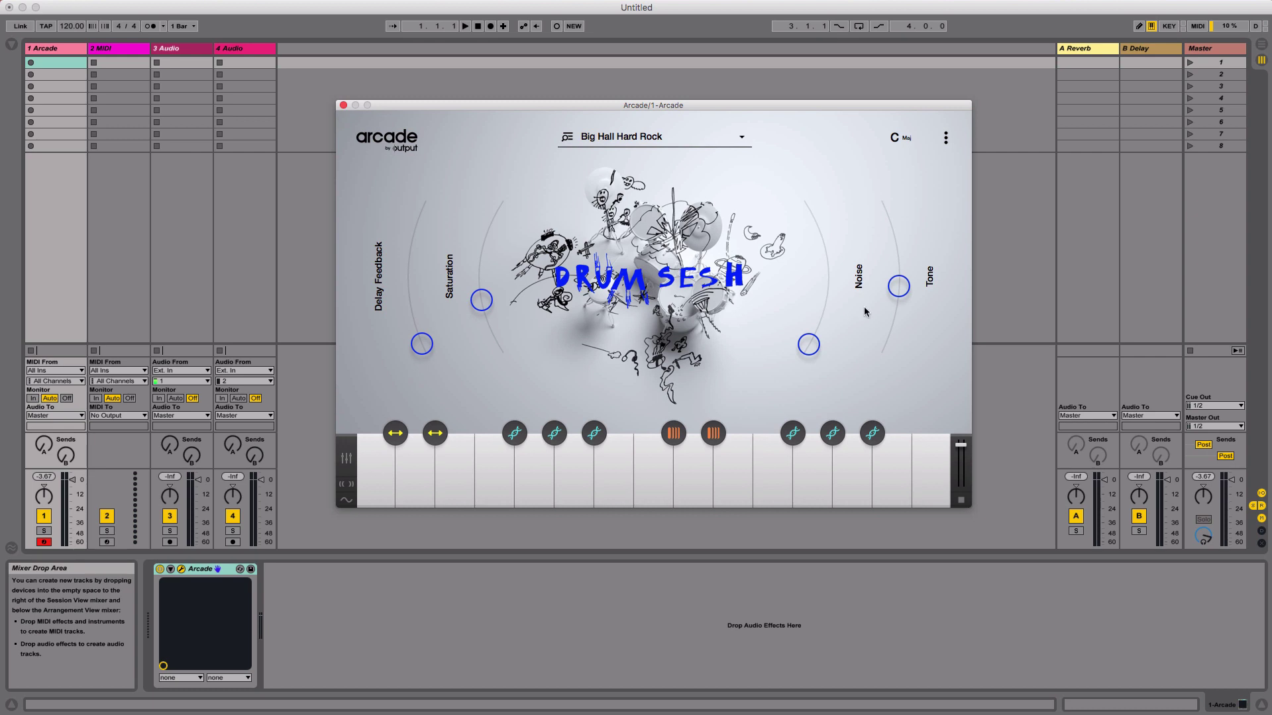
Step: Play through several loops of the Big Hall Hard Rock kit, singly and layered
{"action": "key", "text": "h"}
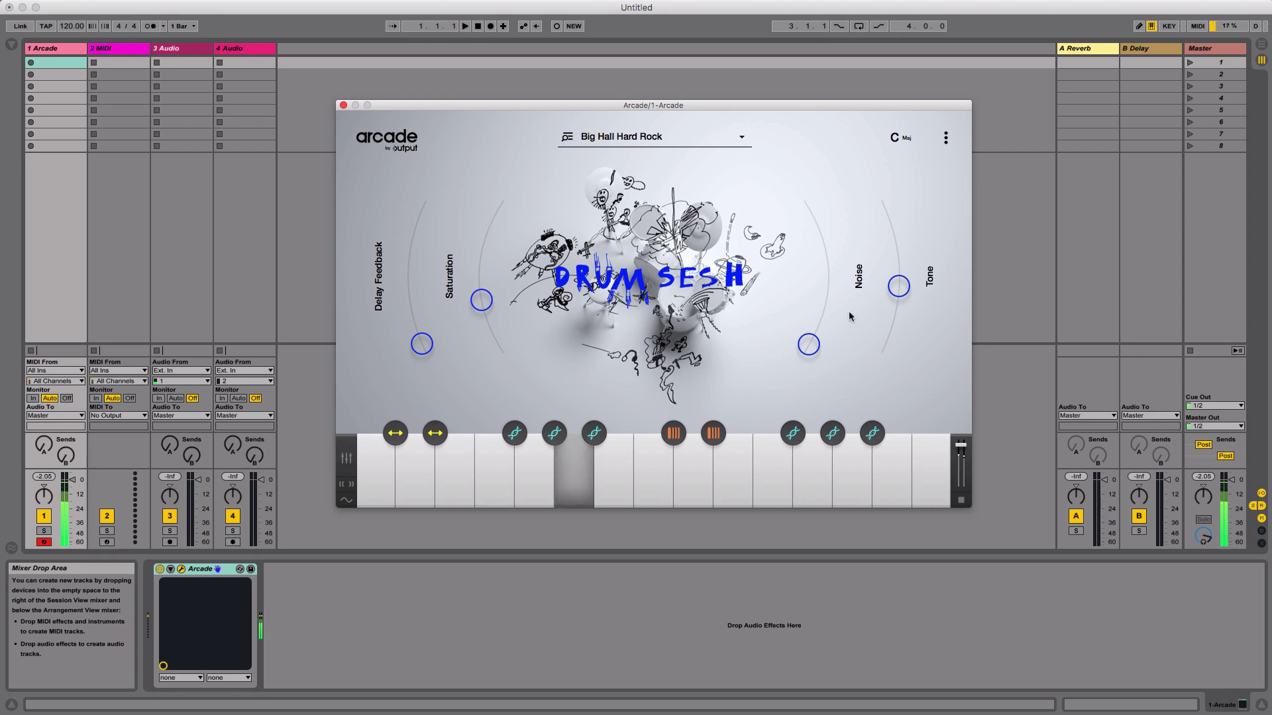
{"action": "key", "text": "j"}
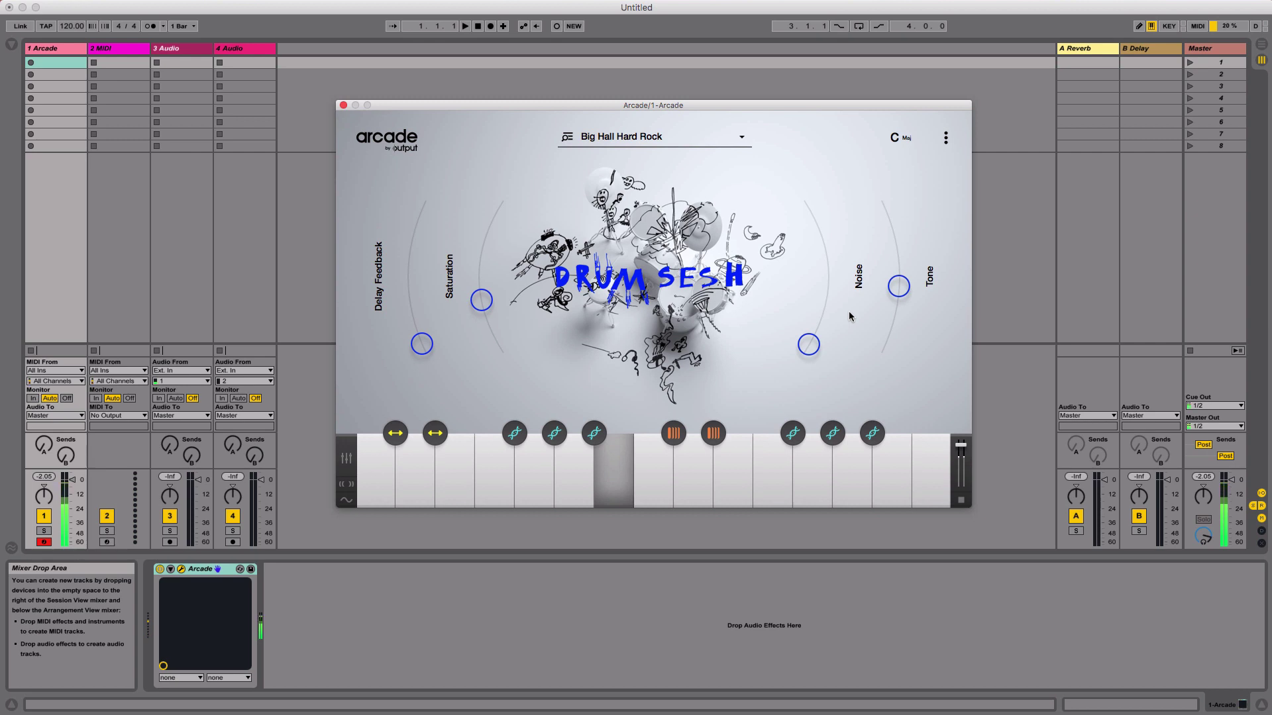
{"action": "key", "text": "a"}
{"action": "key", "text": "l"}
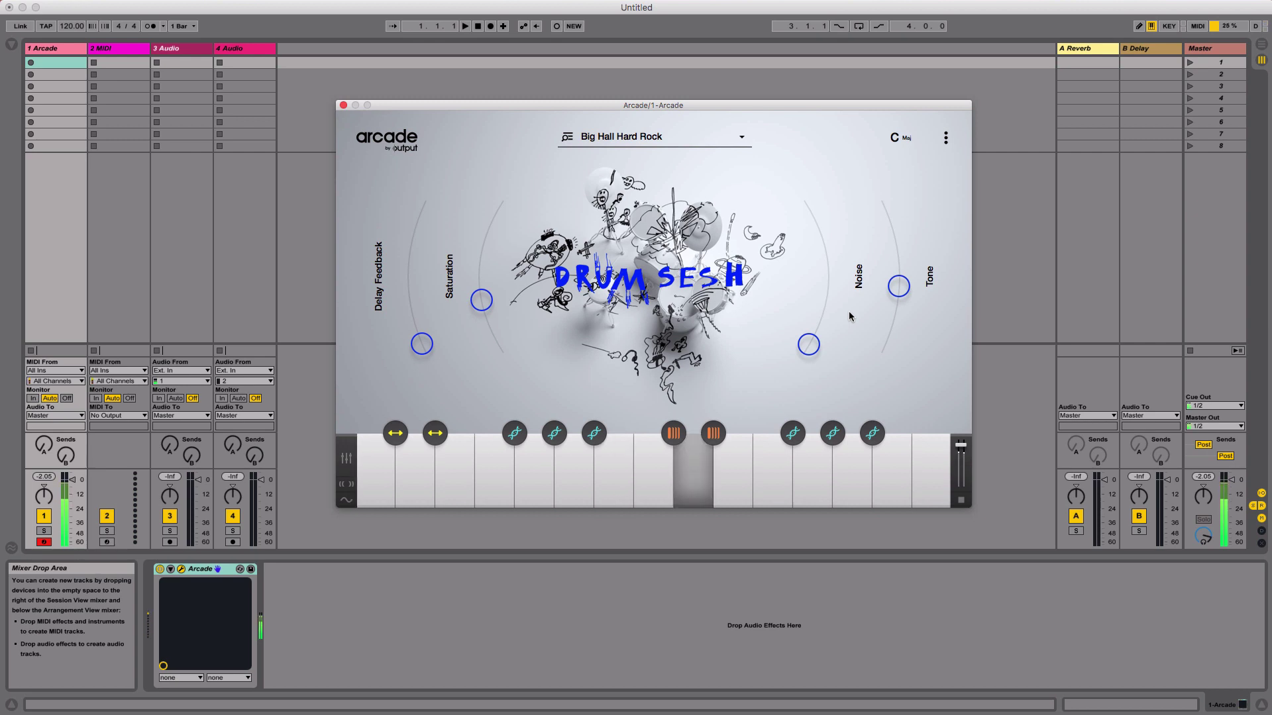
{"action": "key", "text": "f"}
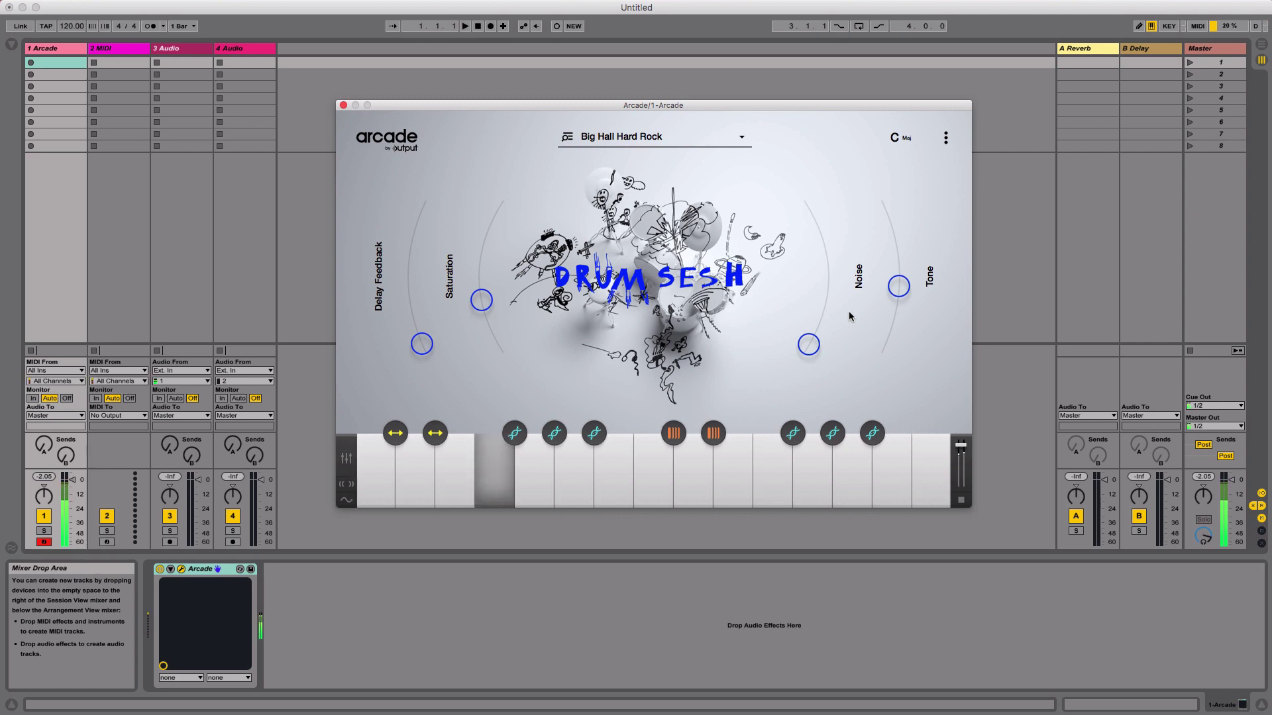
{"action": "key", "text": "apostrophe"}
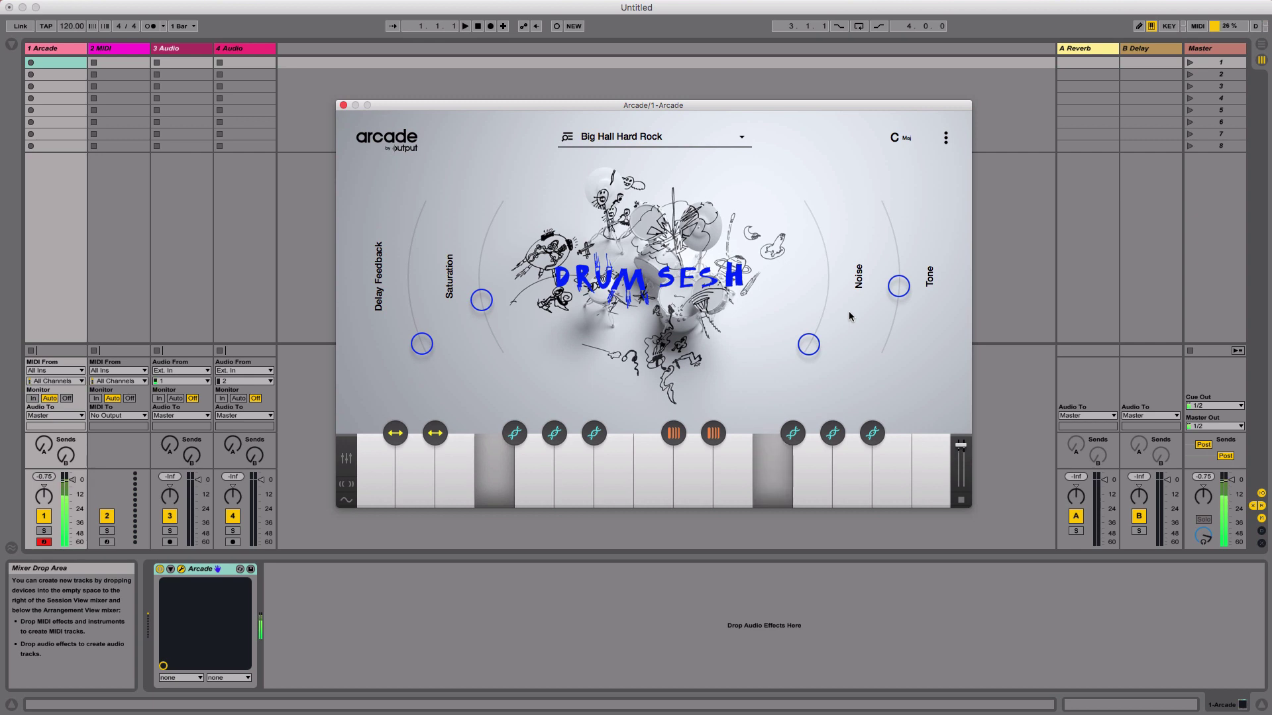
{"action": "key", "text": "bracketright"}
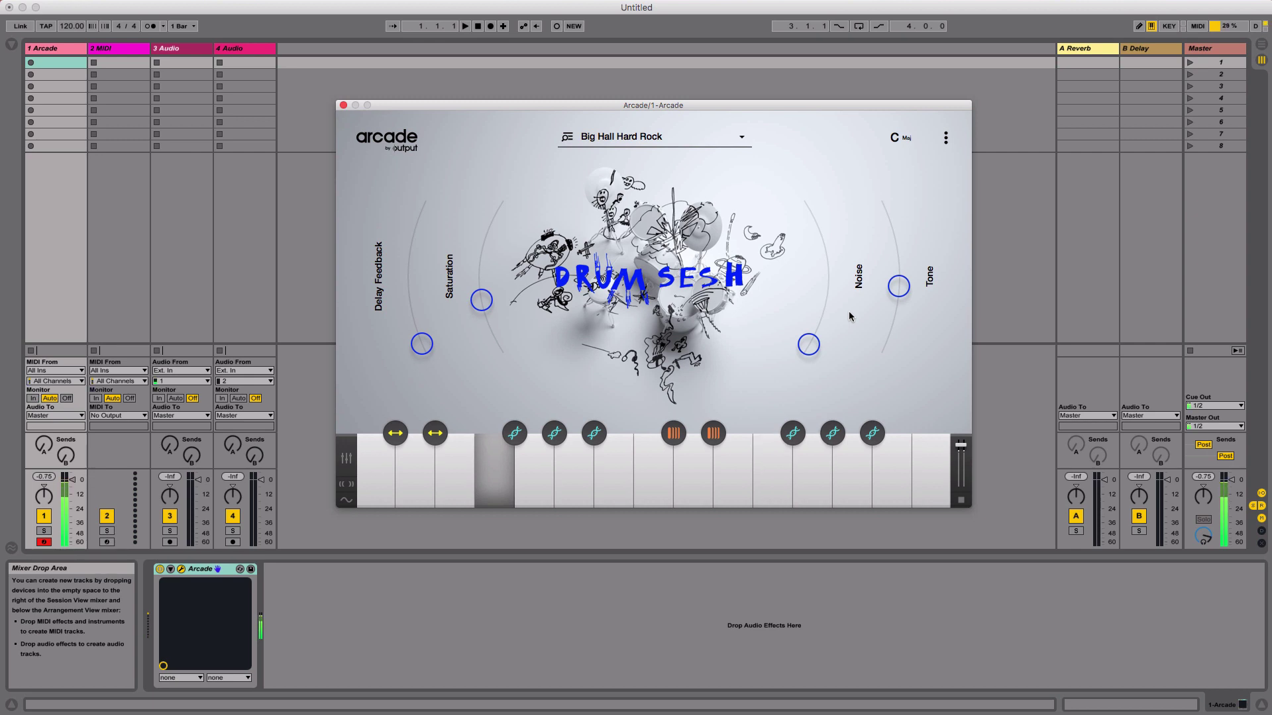
{"action": "key", "text": "backslash"}
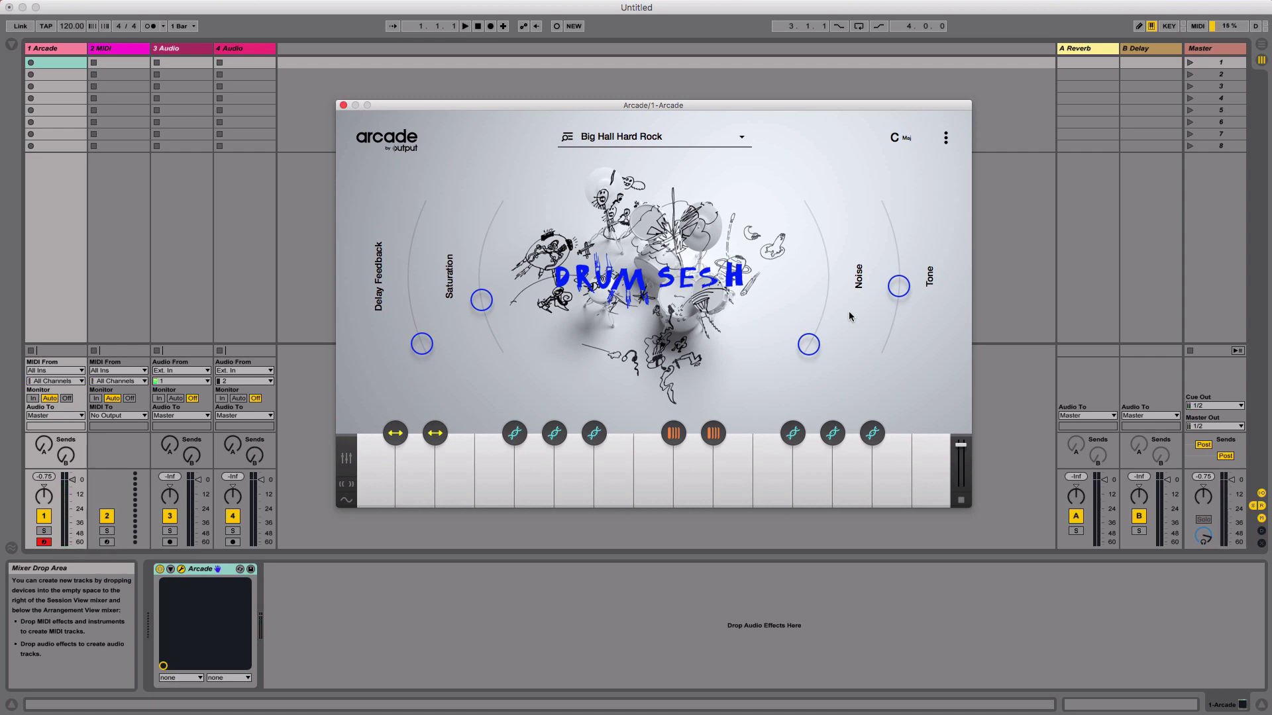
Step: Play one Big Hall Hard Rock loop repeatedly while triggering the first orange modifier
{"action": "key", "text": "semicolon"}
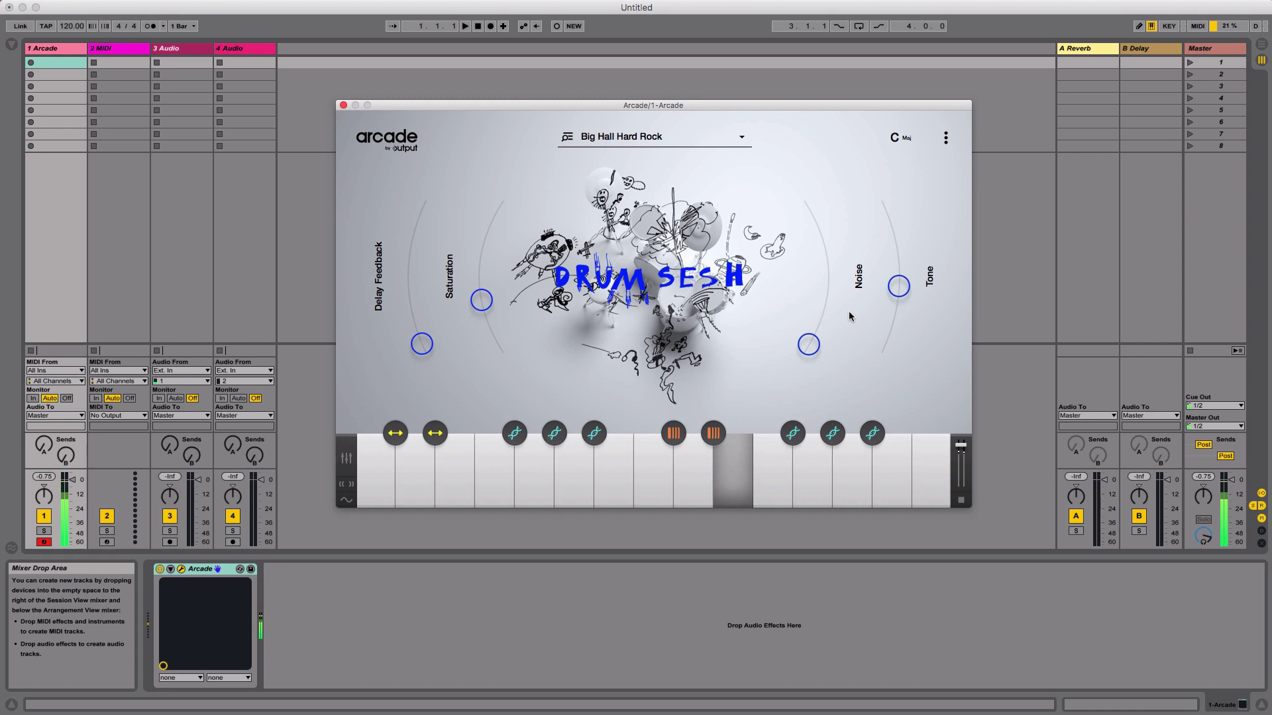
{"action": "key", "text": "semicolon"}
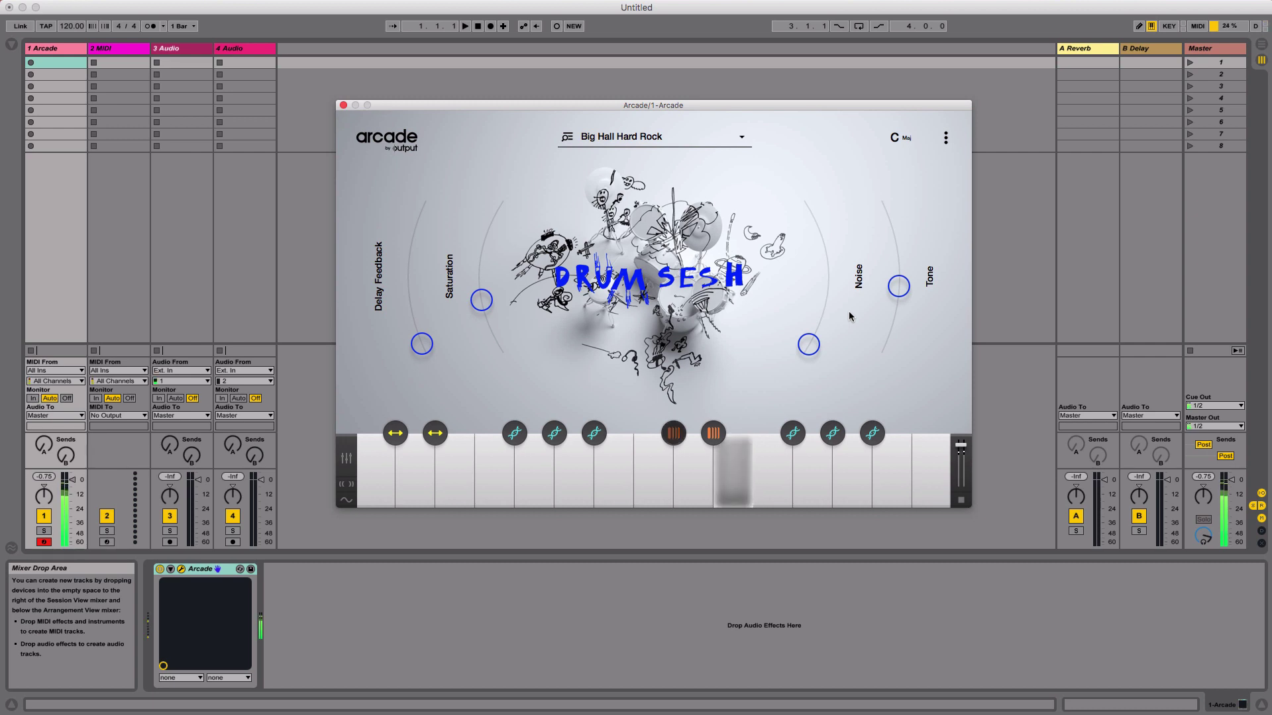
{"action": "key", "text": "semicolon"}
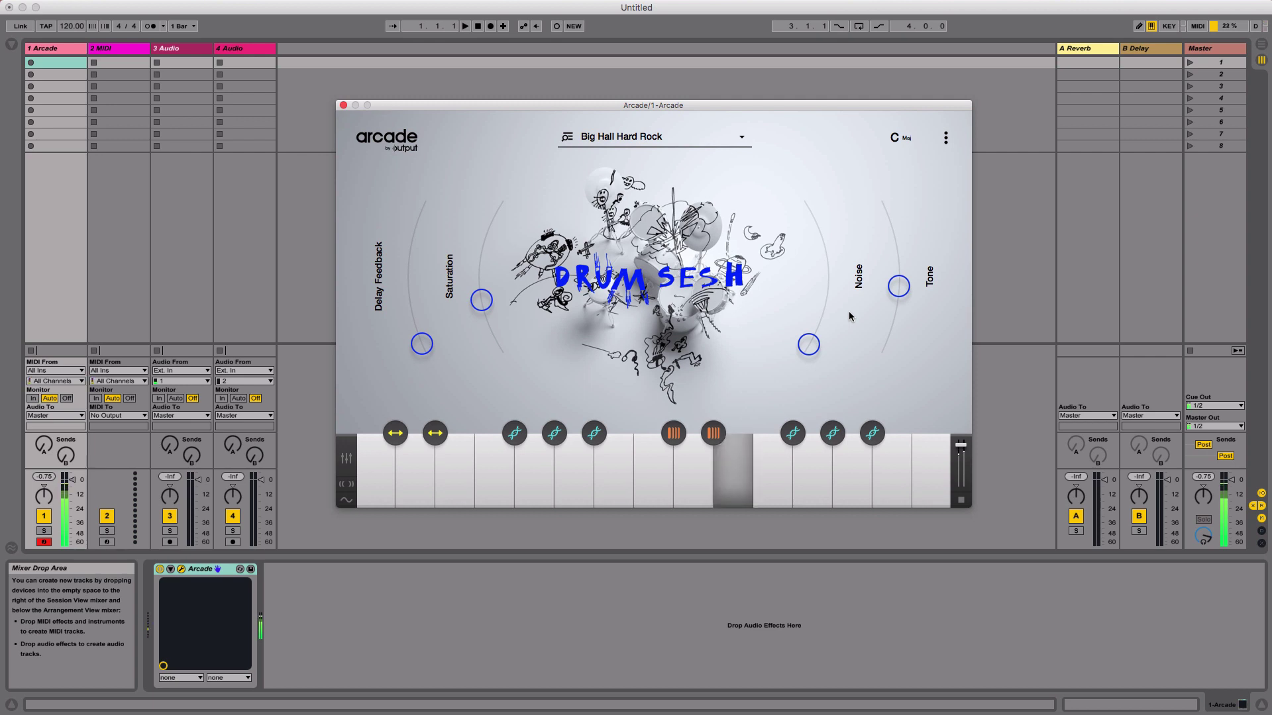
{"action": "key", "text": "semicolon"}
{"action": "key", "text": "semicolon"}
{"action": "key", "text": "semicolon"}
{"action": "key", "text": "semicolon"}
Step: While playing loops, lower Tone to near minimum, and raise Saturation to just under halfway and Delay Feedback slightly above minimum
{"action": "left_click_drag", "start_coordinate": [898, 286], "coordinate": [893, 331]}
{"action": "mouse_move", "coordinate": [810, 350]}
{"action": "left_mouse_down"}
{"action": "mouse_move", "coordinate": [827, 291]}
{"action": "mouse_move", "coordinate": [809, 350]}
{"action": "left_mouse_up"}
{"action": "key", "text": "semicolon"}
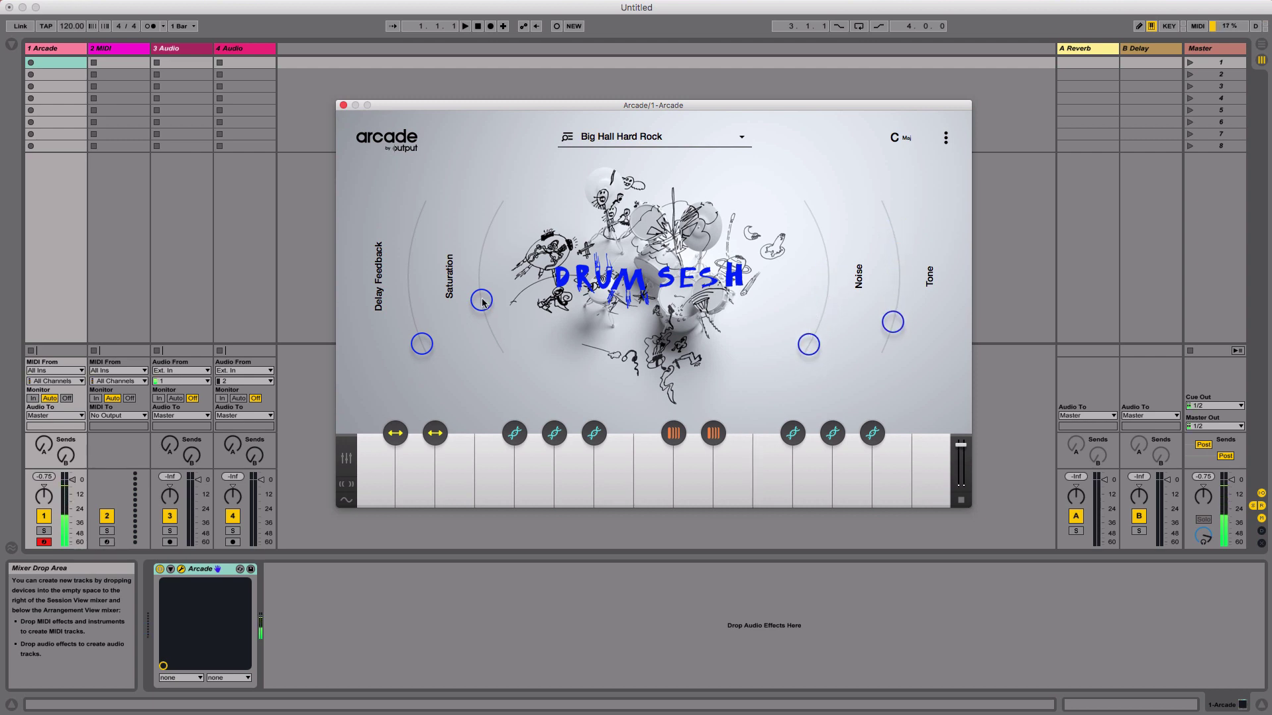
{"action": "key", "text": "semicolon"}
{"action": "mouse_move", "coordinate": [483, 301]}
{"action": "left_mouse_down"}
{"action": "mouse_move", "coordinate": [482, 253]}
{"action": "mouse_move", "coordinate": [482, 288]}
{"action": "left_mouse_up"}
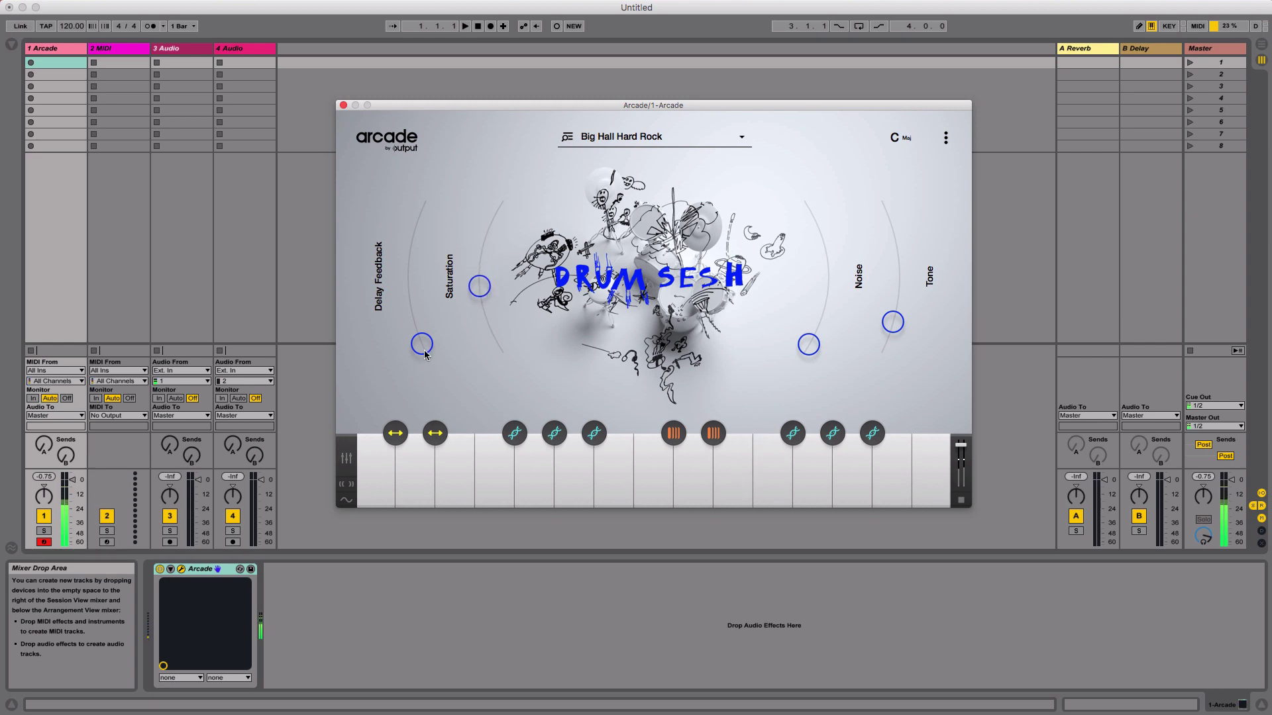
{"action": "mouse_move", "coordinate": [424, 355]}
{"action": "left_mouse_down"}
{"action": "mouse_move", "coordinate": [421, 286]}
{"action": "mouse_move", "coordinate": [430, 337]}
{"action": "left_mouse_up"}
{"action": "key", "text": "semicolon"}
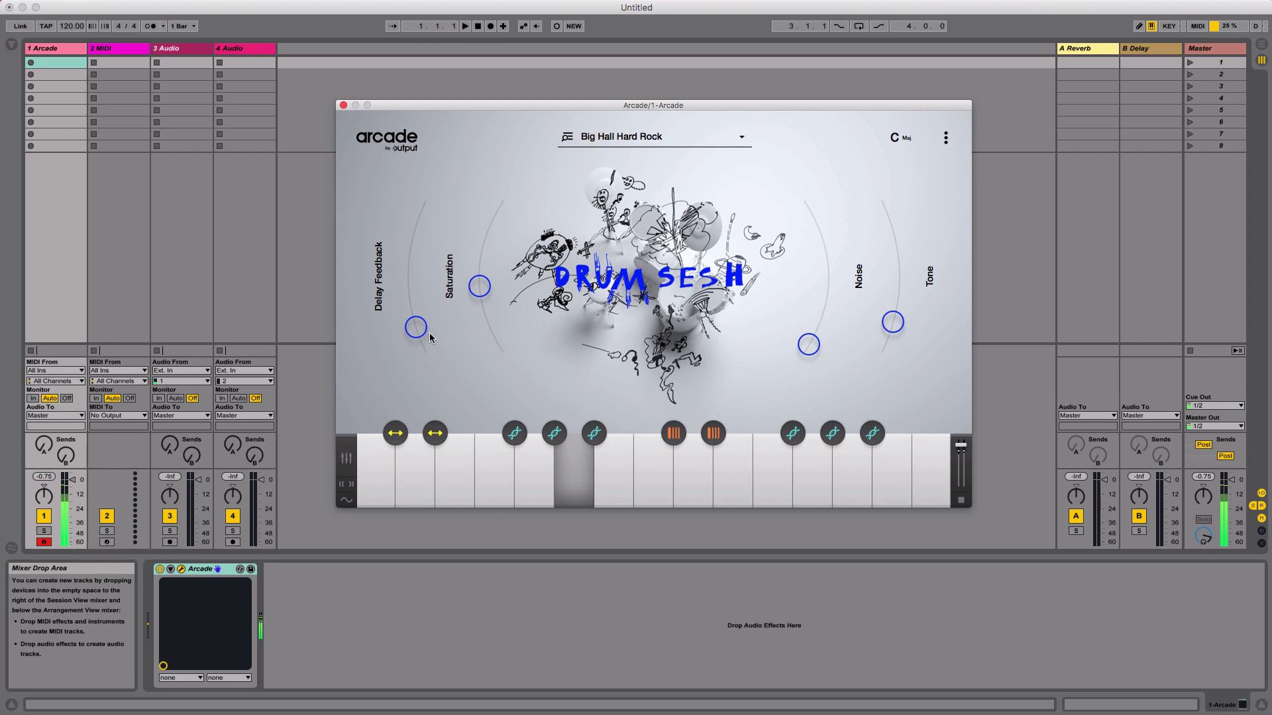
Step: Raise the Saturation macro to just above halfway, Noise slightly above minimum, and Tone to just under halfway
{"action": "left_click_drag", "start_coordinate": [476, 295], "coordinate": [480, 269]}
{"action": "left_click_drag", "start_coordinate": [808, 345], "coordinate": [816, 330]}
{"action": "left_click_drag", "start_coordinate": [896, 324], "coordinate": [905, 293]}
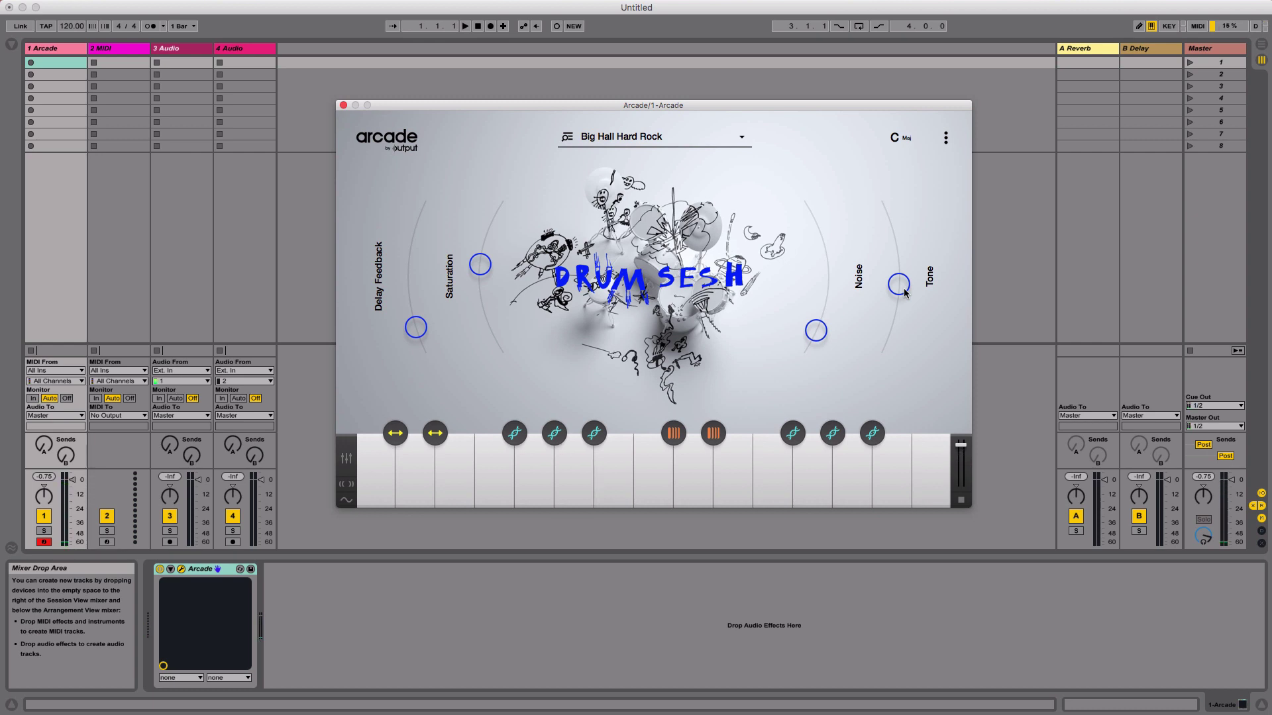
Step: Open the Kits browser and preview the Acoustic Textures and A Deep Thought kits
{"action": "left_click", "coordinate": [648, 138]}
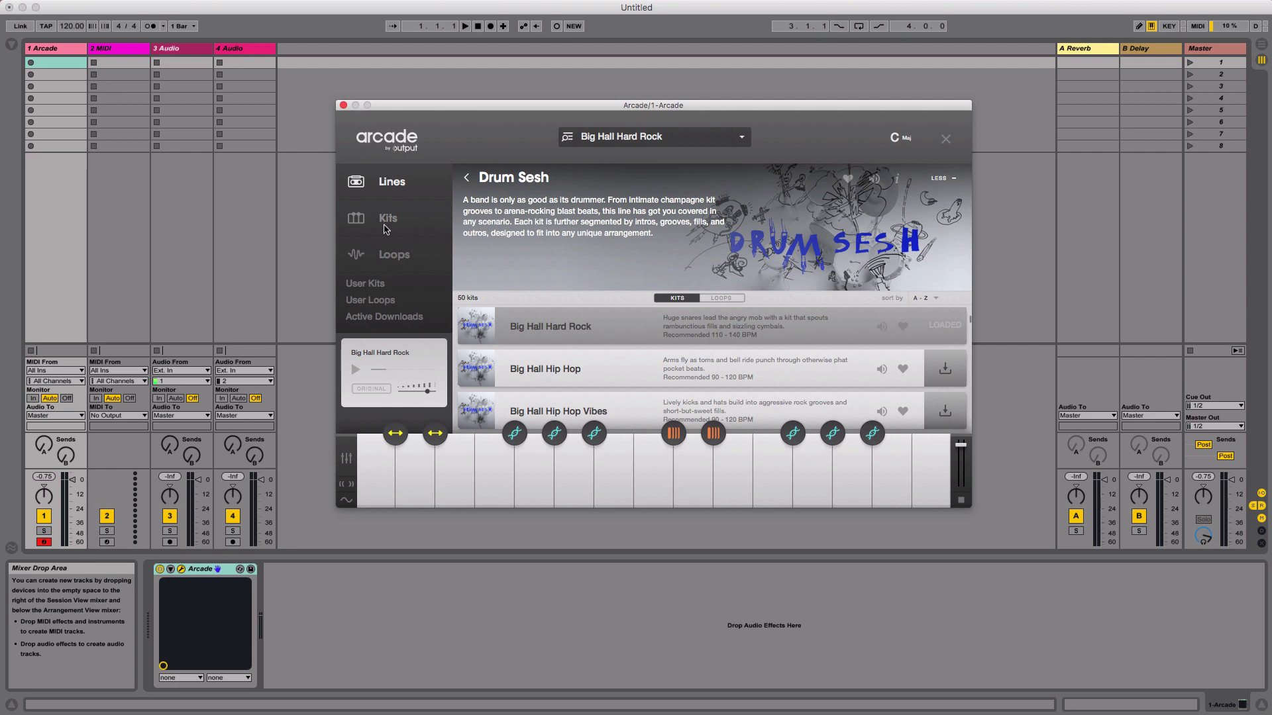
{"action": "left_click", "coordinate": [386, 230]}
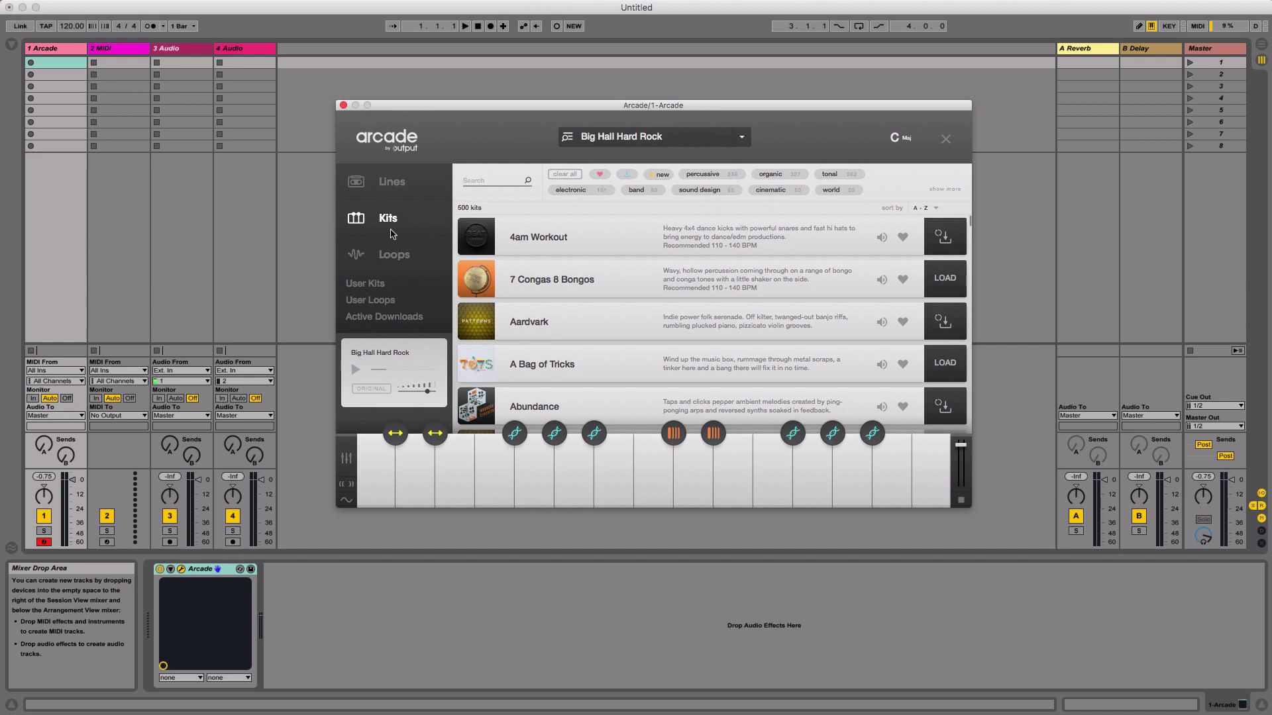
{"action": "scroll", "coordinate": [550, 300], "scroll_direction": "down", "scroll_amount": 5}
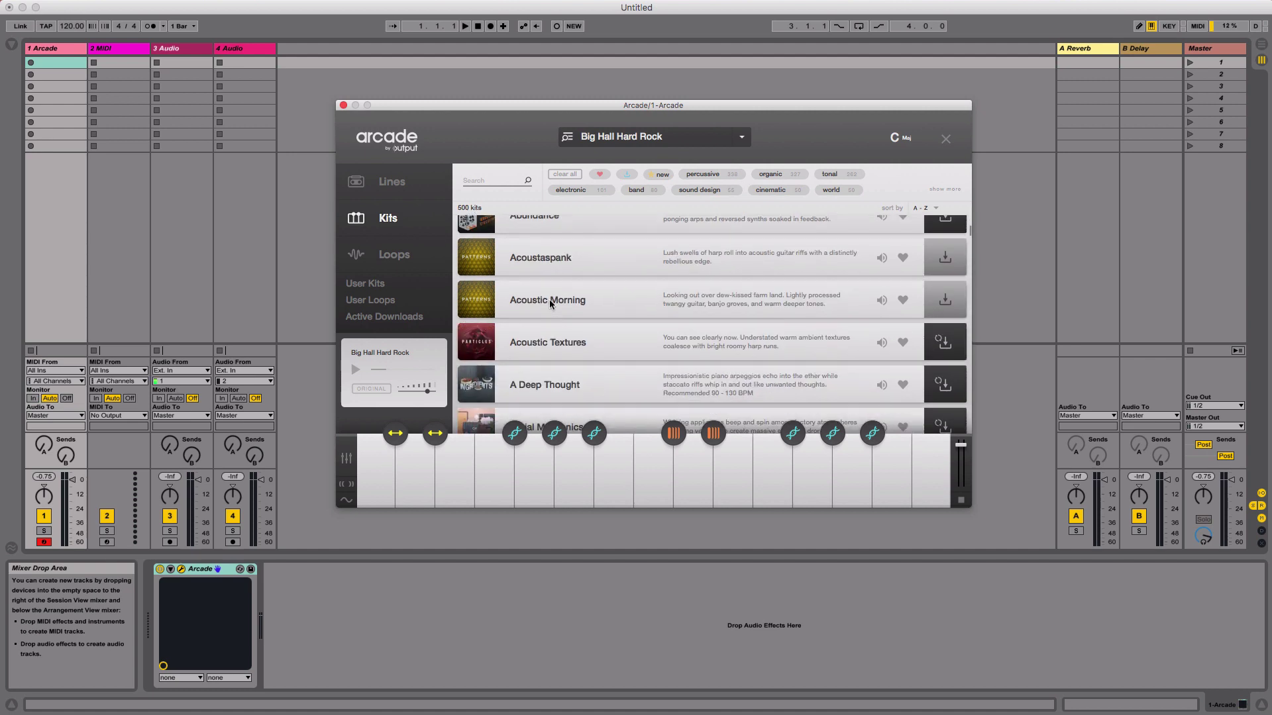
{"action": "left_click", "coordinate": [882, 342]}
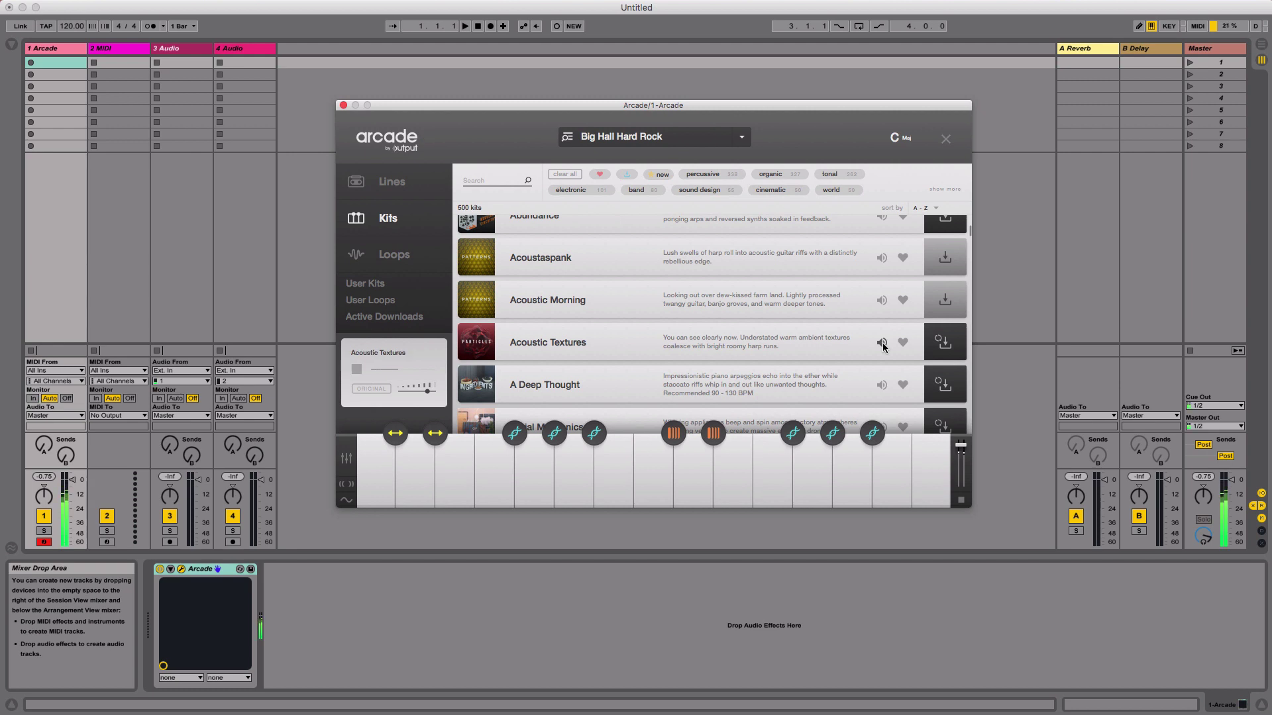
{"action": "left_click", "coordinate": [882, 344]}
{"action": "left_click", "coordinate": [881, 385]}
{"action": "left_click", "coordinate": [882, 385]}
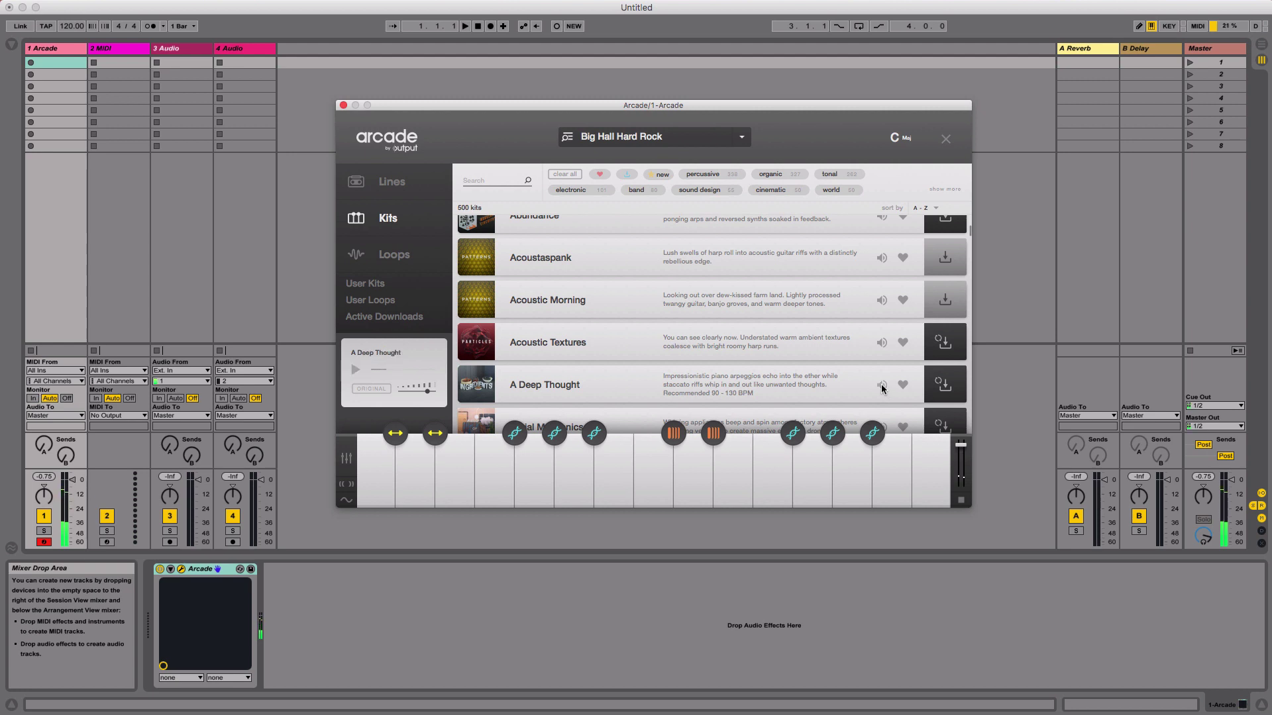
Step: Download and load the A Deep Thought kit, and return to the main instrument view
{"action": "left_click", "coordinate": [947, 387]}
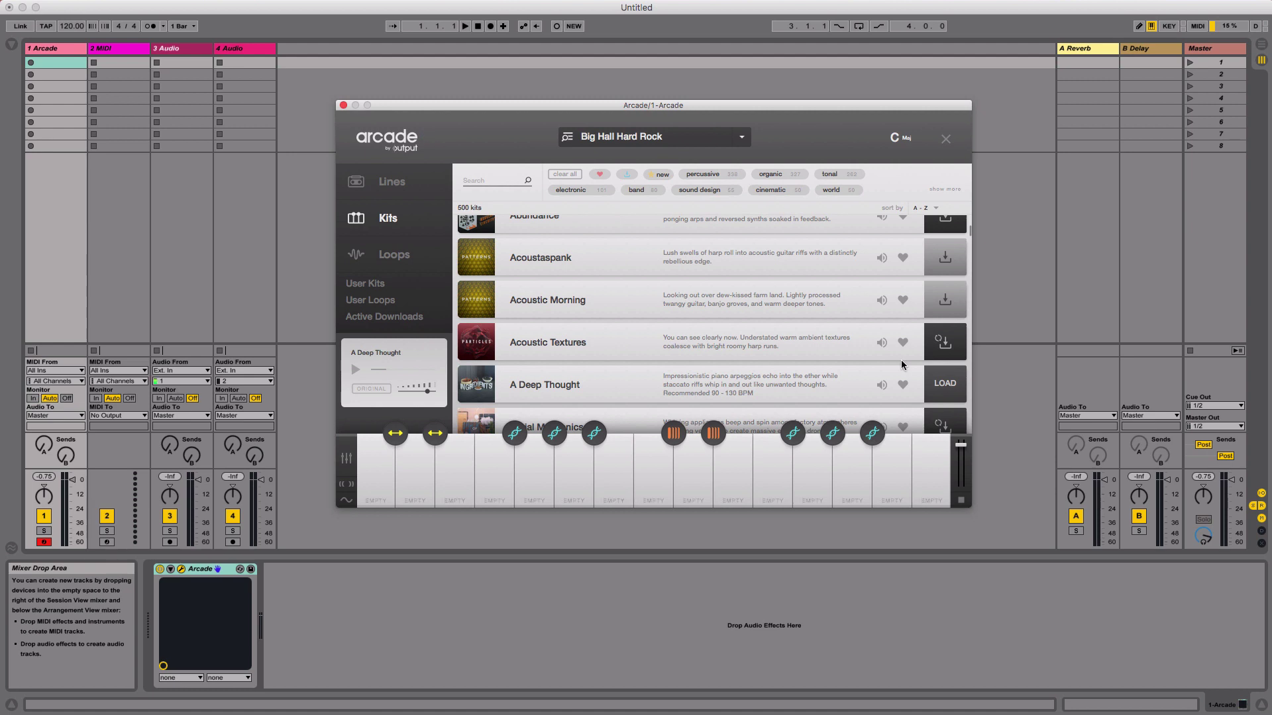
{"action": "left_click", "coordinate": [948, 387]}
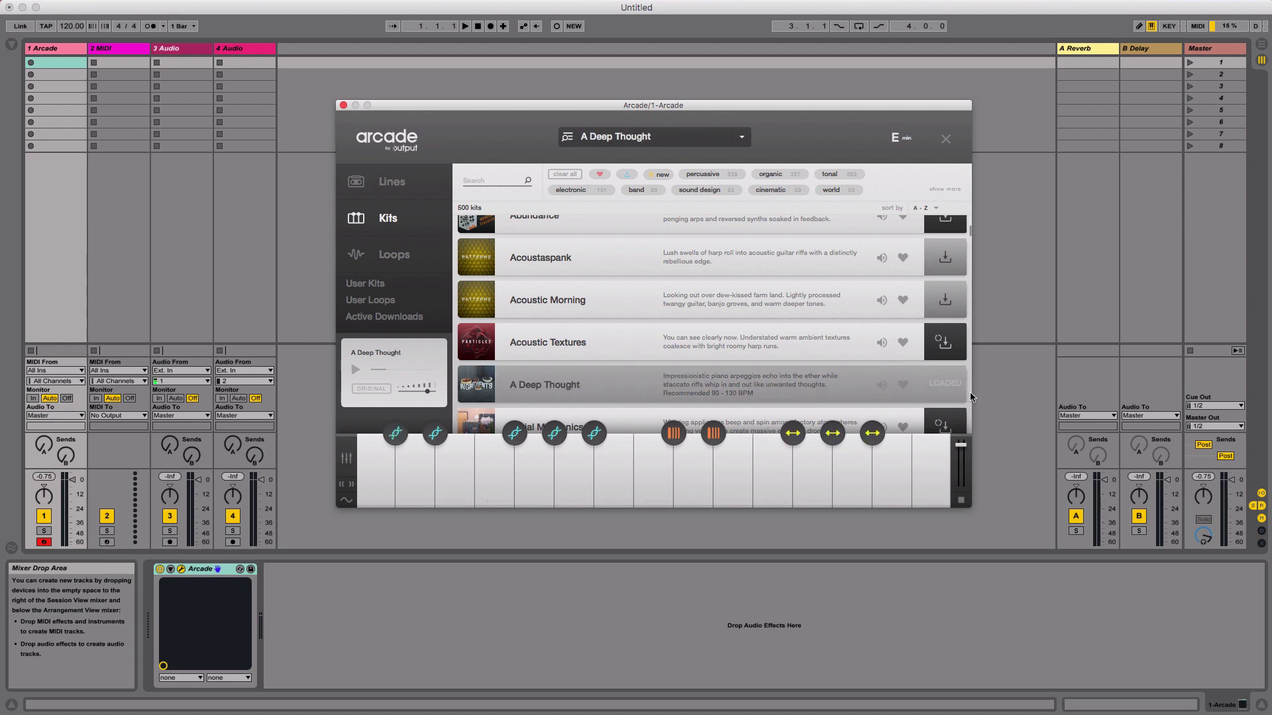
{"action": "left_click", "coordinate": [649, 141]}
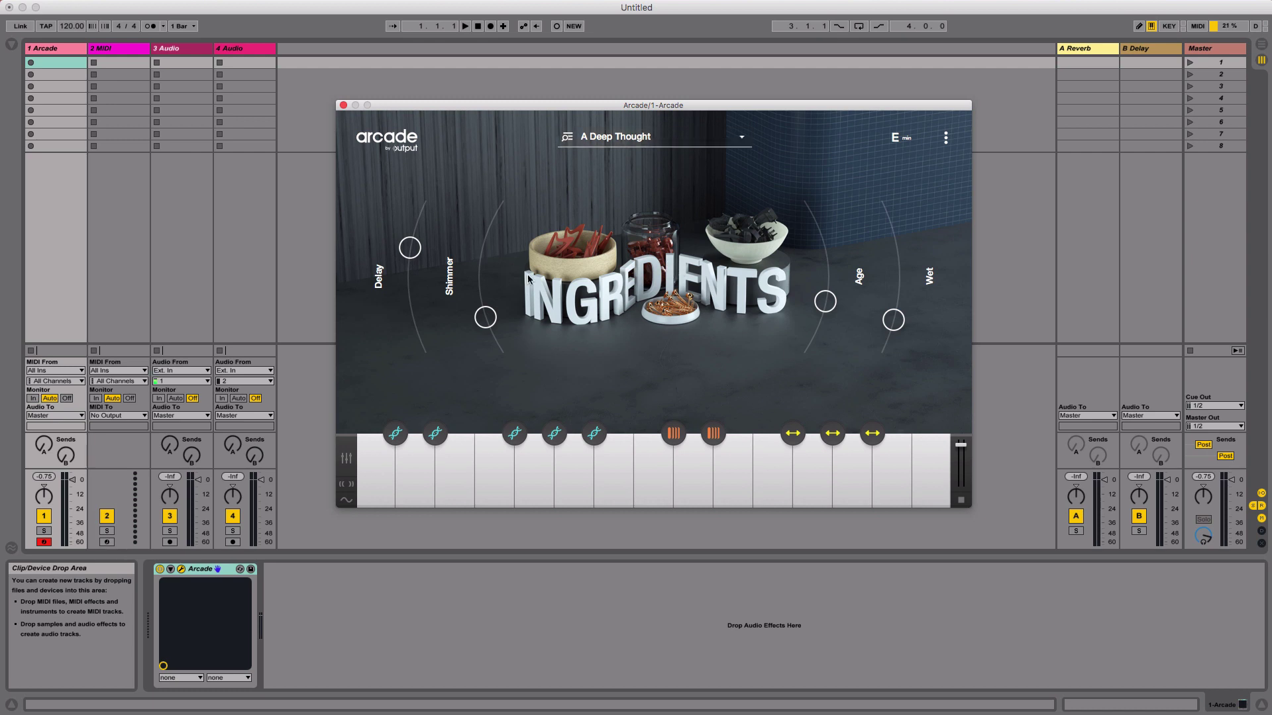
Step: Play several different loops of the A Deep Thought kit
{"action": "key", "text": "j"}
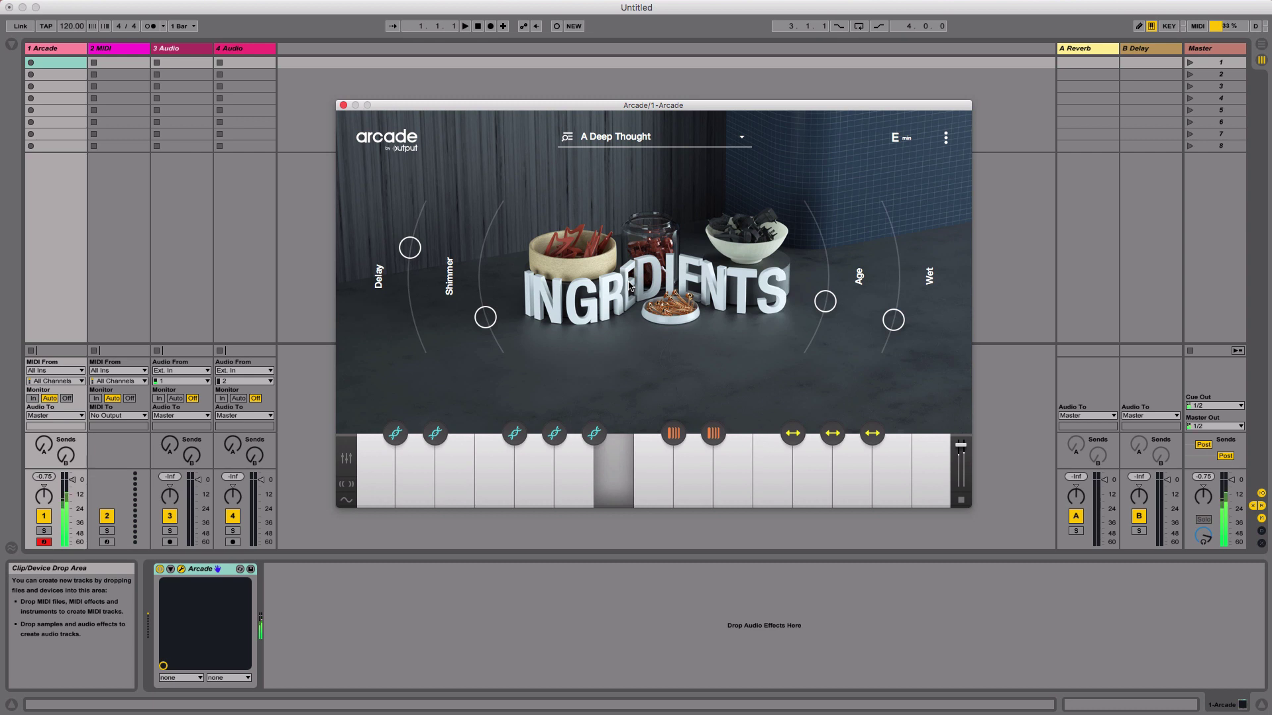
{"action": "key", "text": "f"}
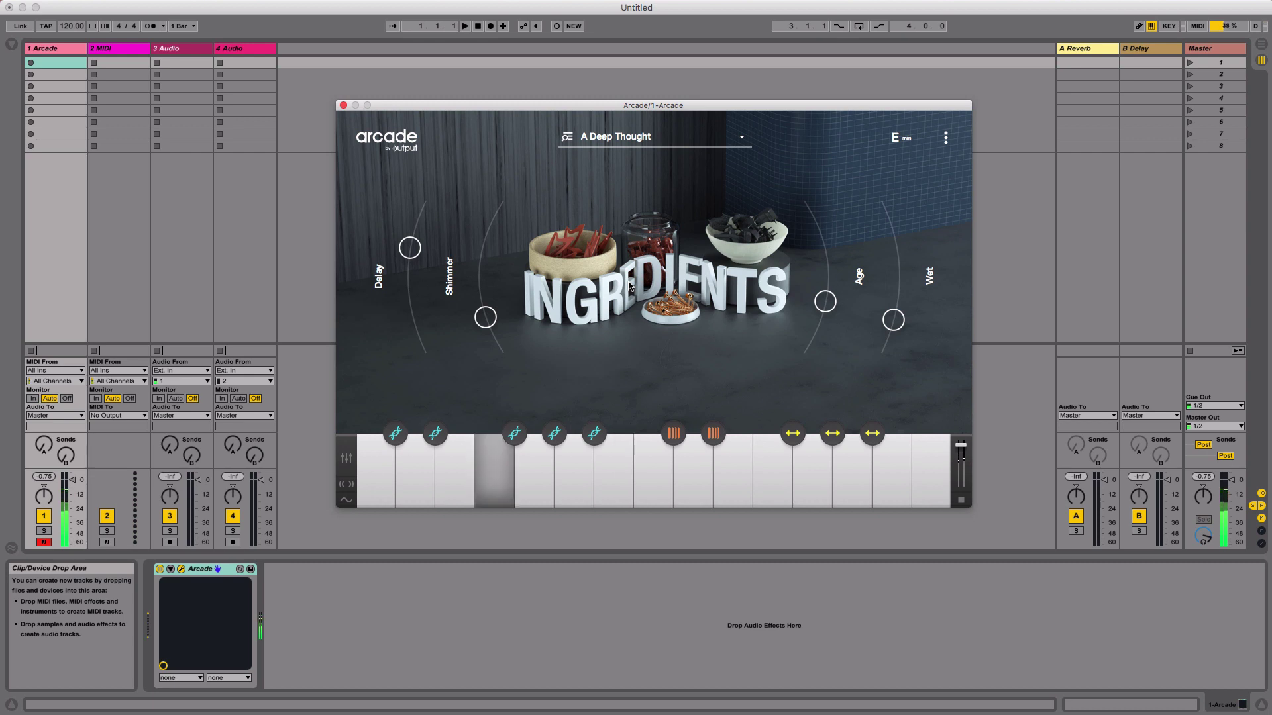
{"action": "key", "text": "h"}
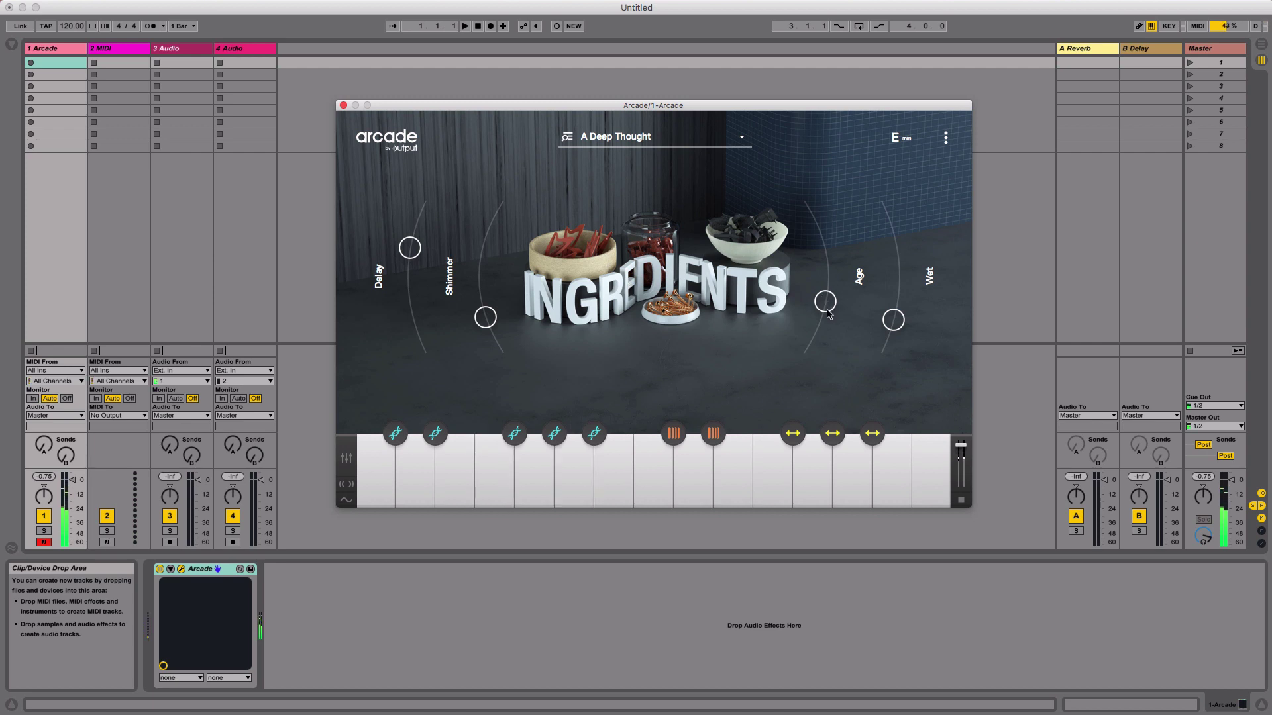
Step: While playing loops, set the Age macro to about three quarters, Shimmer just under halfway, and Delay and Wet to about halfway
{"action": "left_click_drag", "start_coordinate": [829, 313], "coordinate": [828, 262]}
{"action": "key", "text": "f"}
{"action": "key", "text": "h"}
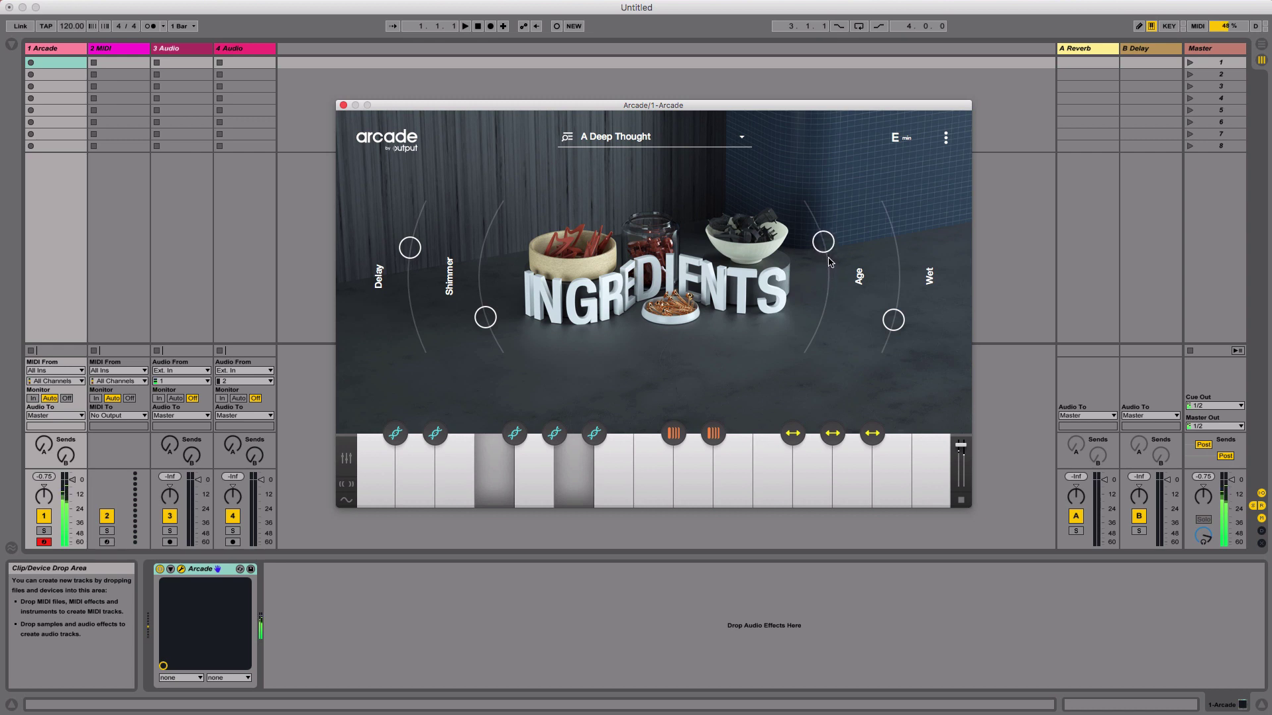
{"action": "left_click_drag", "start_coordinate": [480, 321], "coordinate": [467, 287]}
{"action": "left_click_drag", "start_coordinate": [411, 250], "coordinate": [408, 280]}
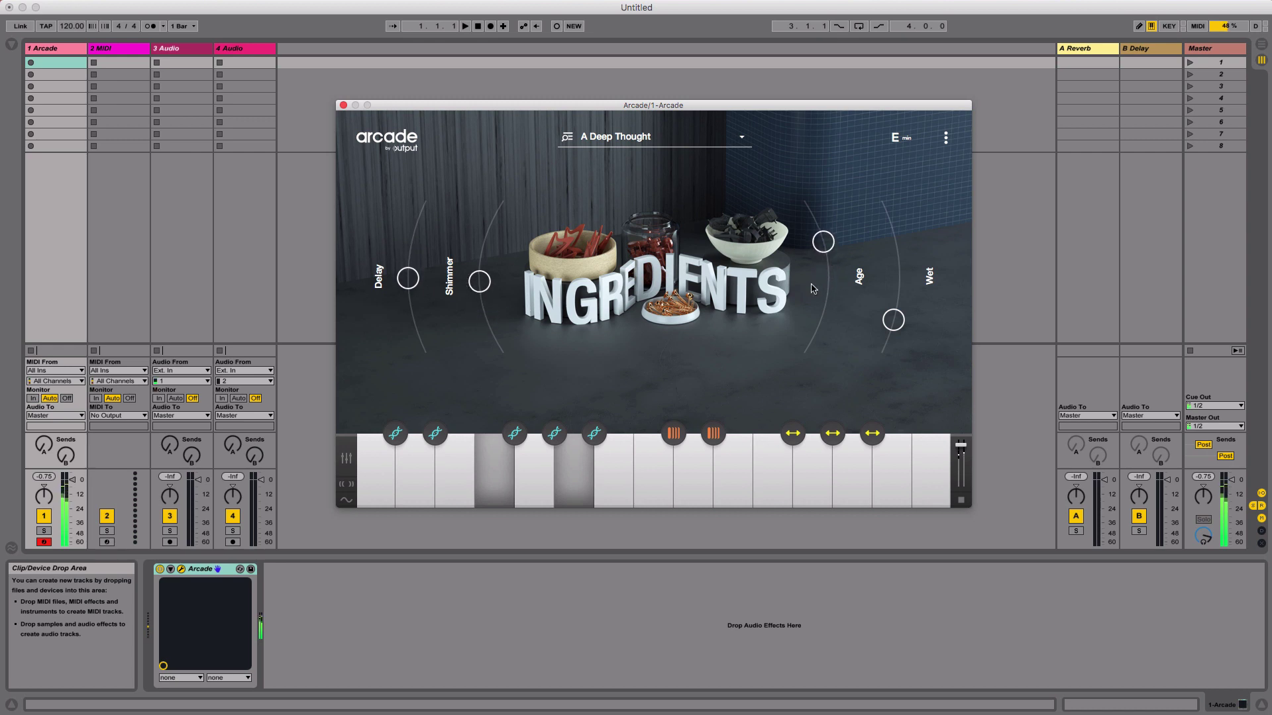
{"action": "left_click_drag", "start_coordinate": [900, 320], "coordinate": [897, 283]}
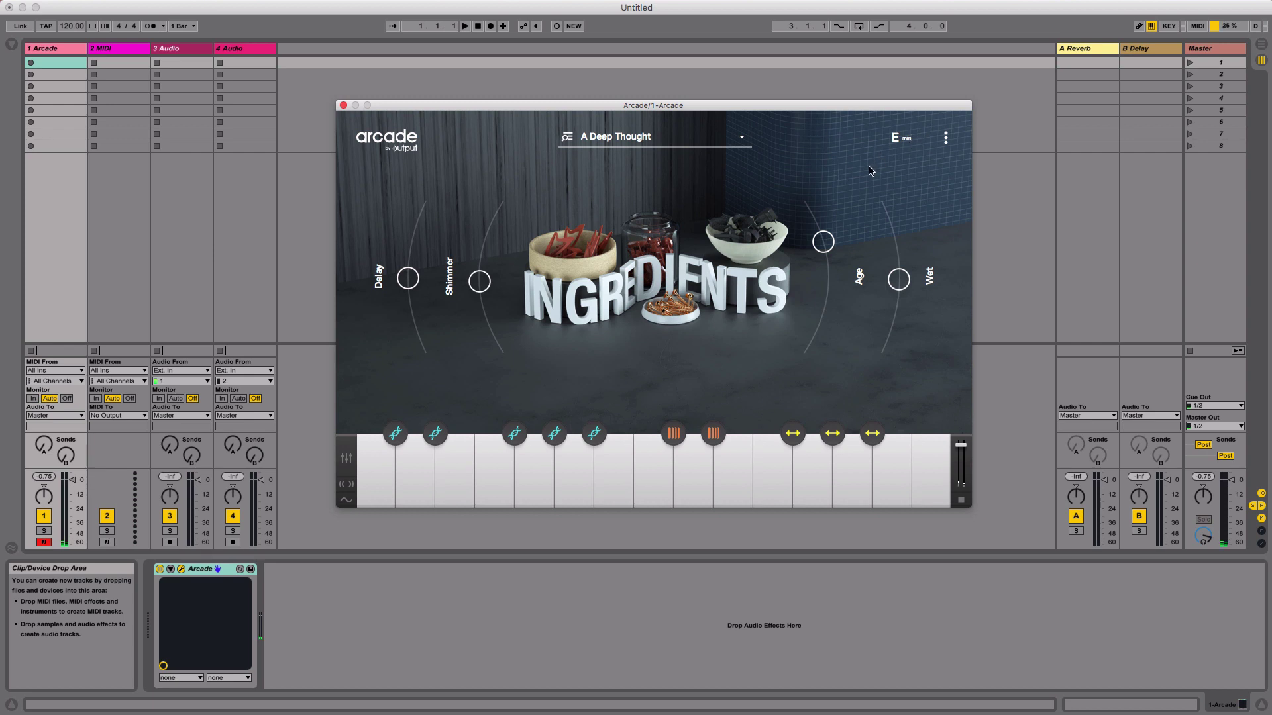
Step: Set the session key to F min and play loops of the A Deep Thought kit in it
{"action": "left_click", "coordinate": [899, 137]}
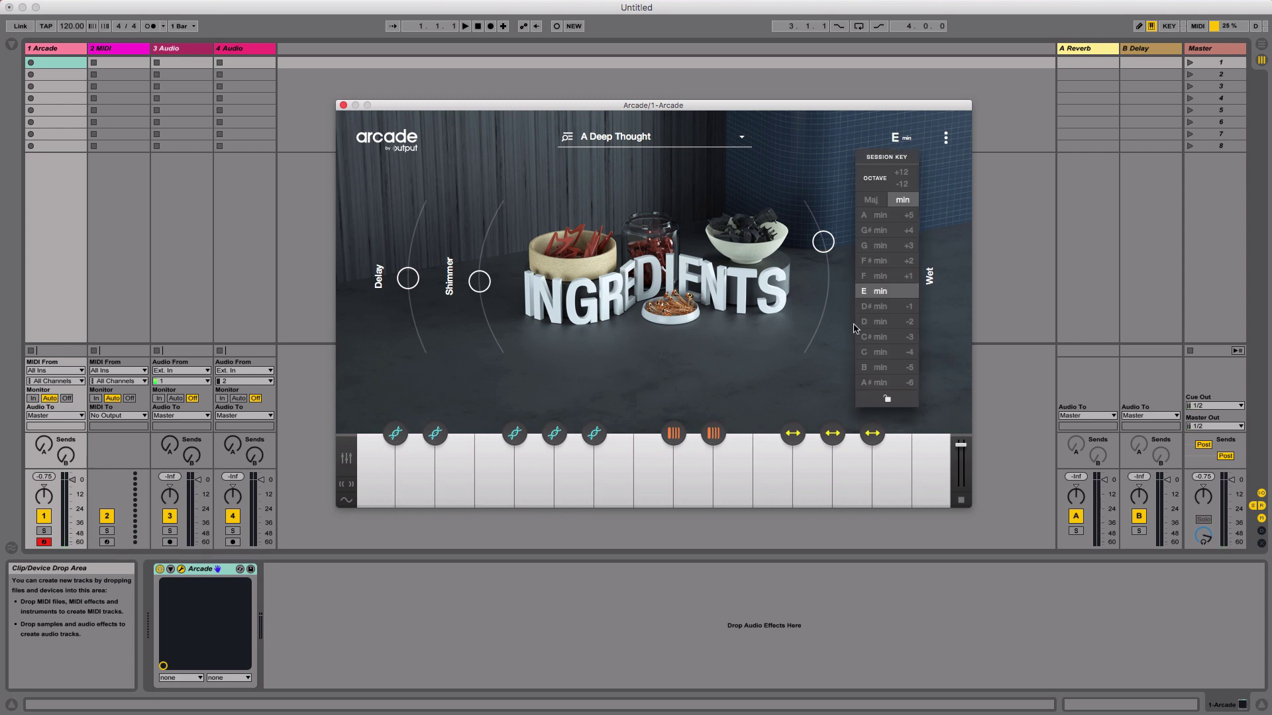
{"action": "left_click", "coordinate": [881, 275]}
{"action": "mouse_move", "coordinate": [685, 496]}
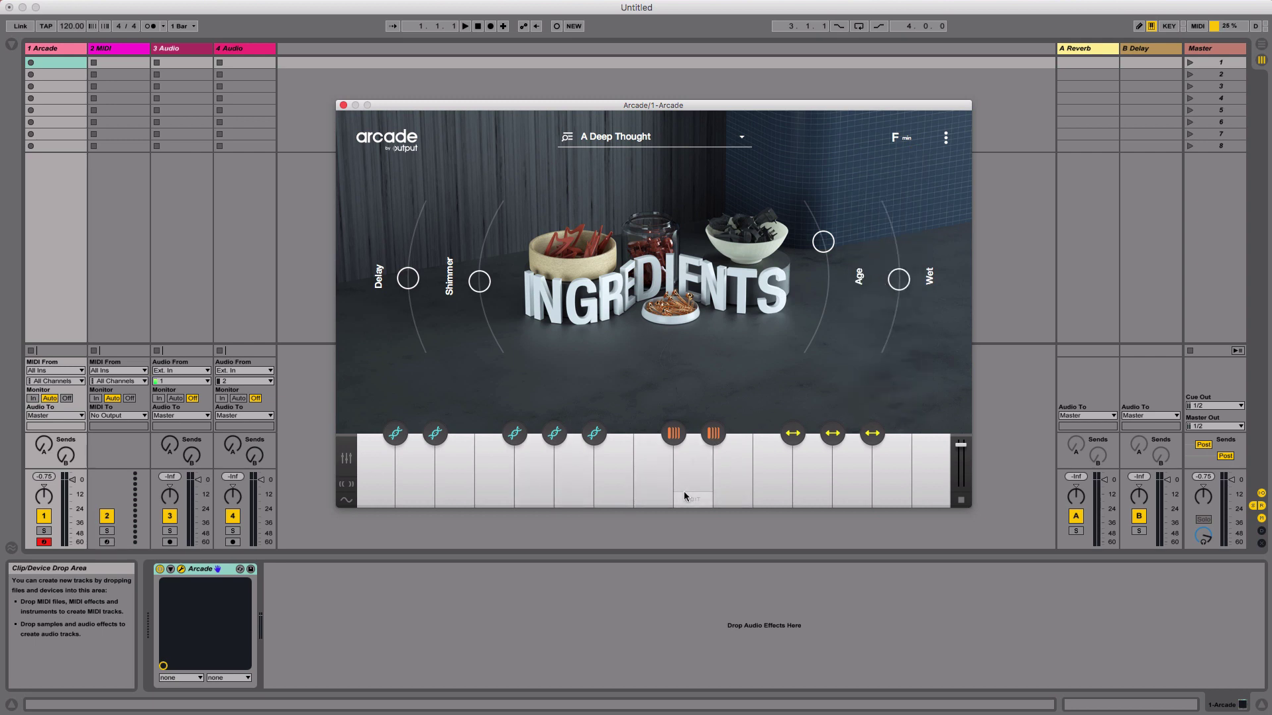
{"action": "key", "text": "j"}
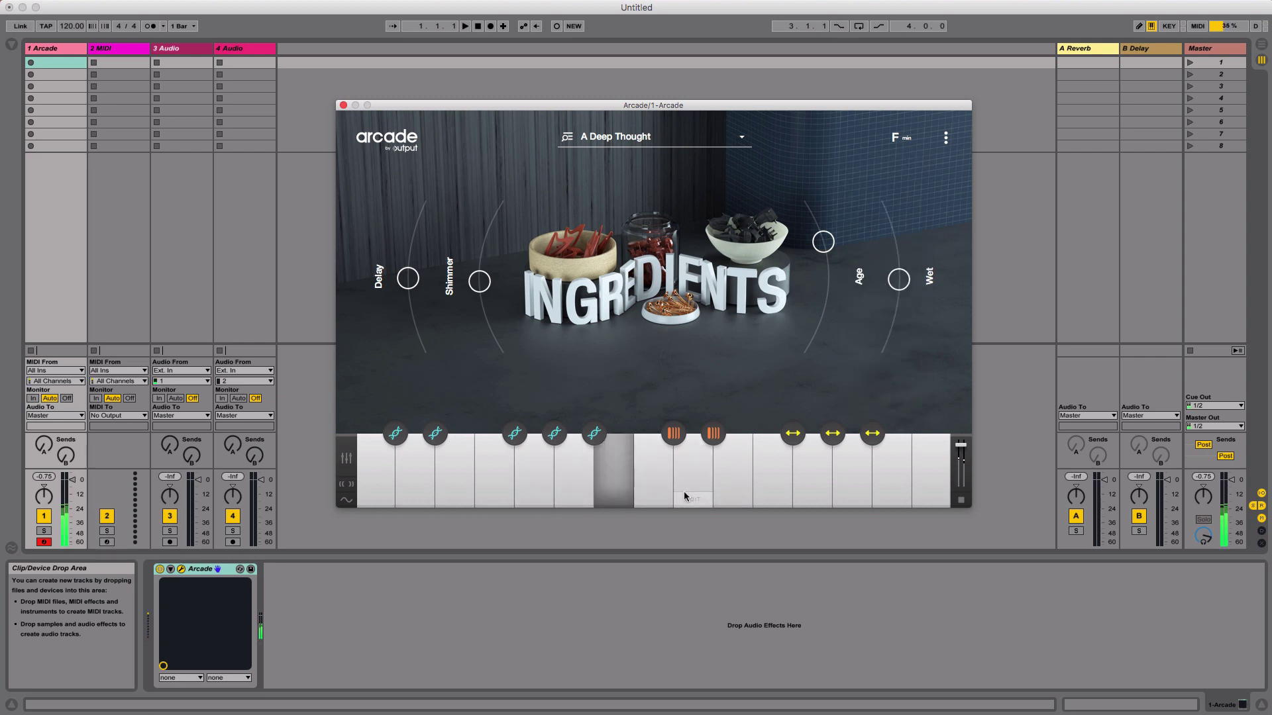
{"action": "key", "text": "k"}
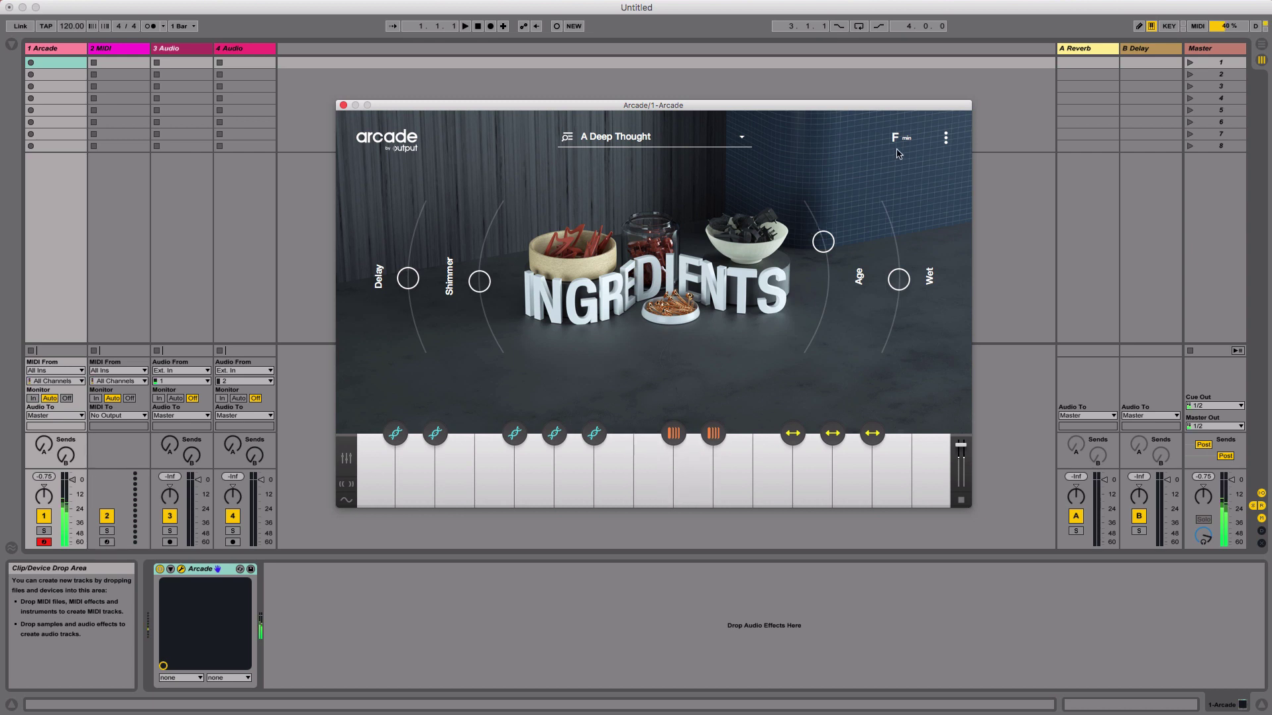
Step: Change the session key to D min and play a loop in it
{"action": "left_click", "coordinate": [900, 139]}
{"action": "left_click", "coordinate": [878, 322]}
{"action": "key", "text": "k"}
Step: Open the Loops browser and look through the list of available loops
{"action": "left_click", "coordinate": [594, 135]}
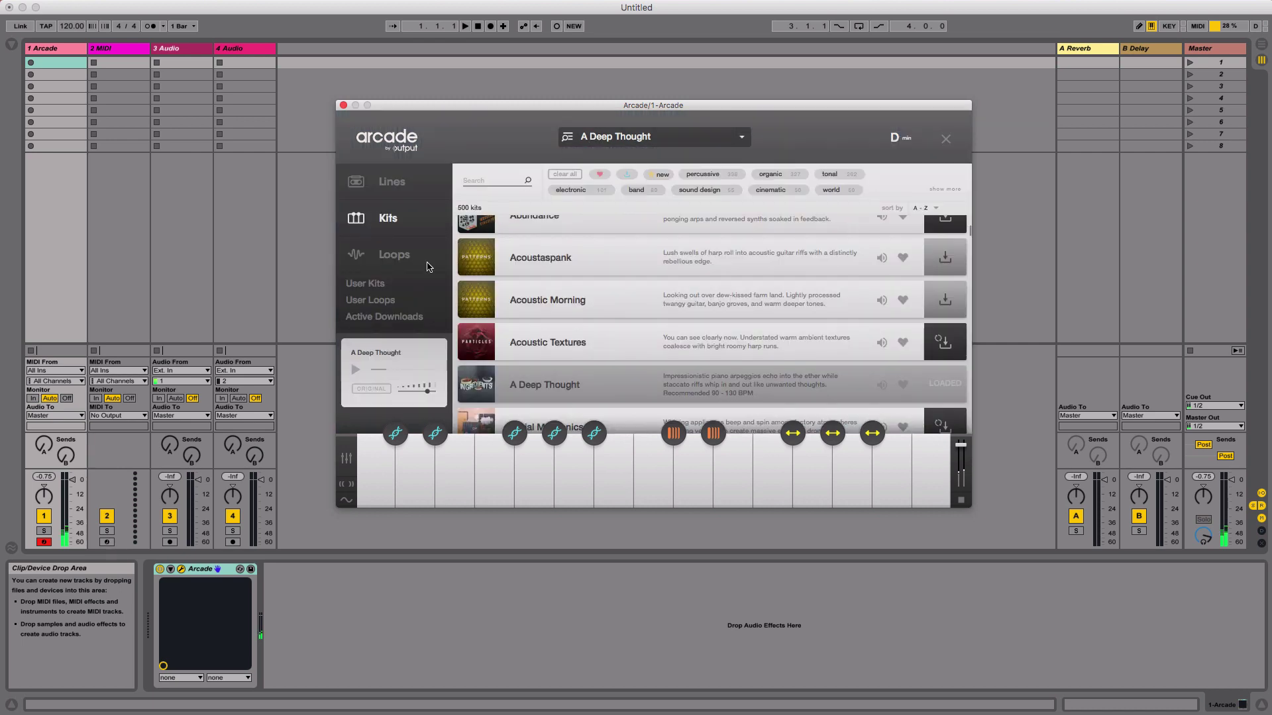
{"action": "left_click", "coordinate": [378, 267]}
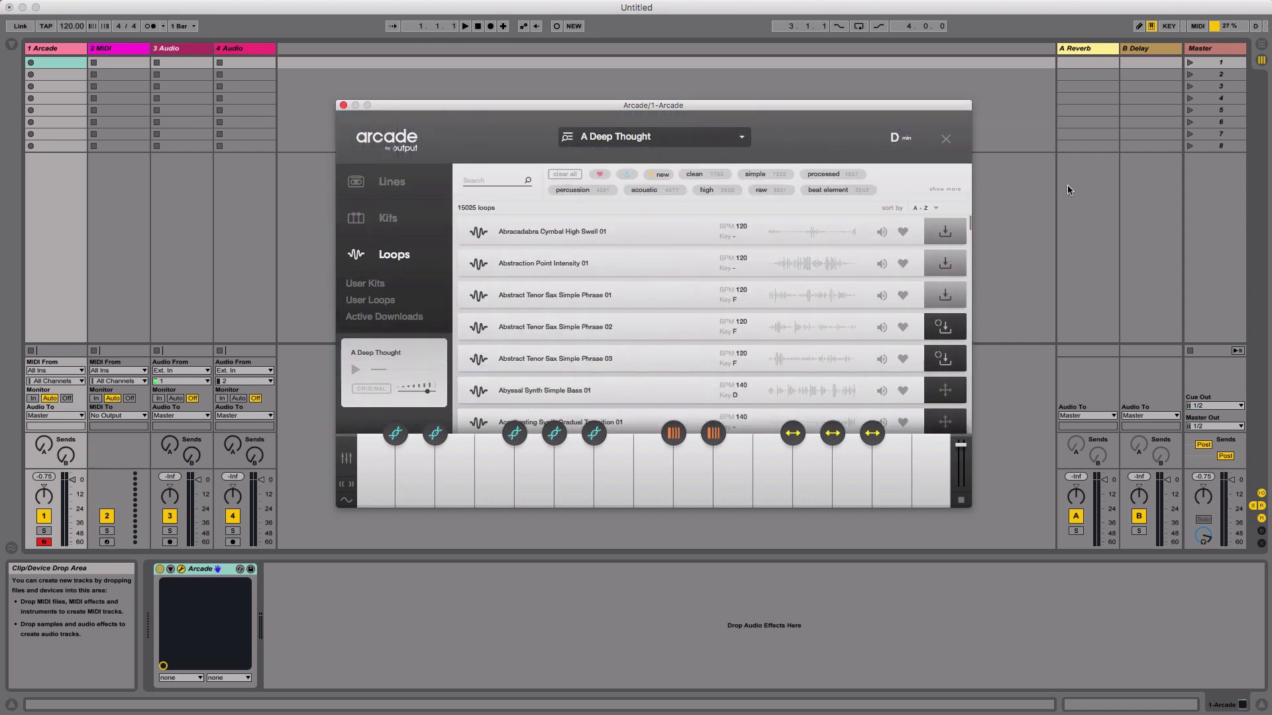
{"action": "scroll", "coordinate": [796, 279], "scroll_direction": "down", "scroll_amount": 2}
{"action": "scroll", "coordinate": [797, 280], "scroll_direction": "down", "scroll_amount": 5}
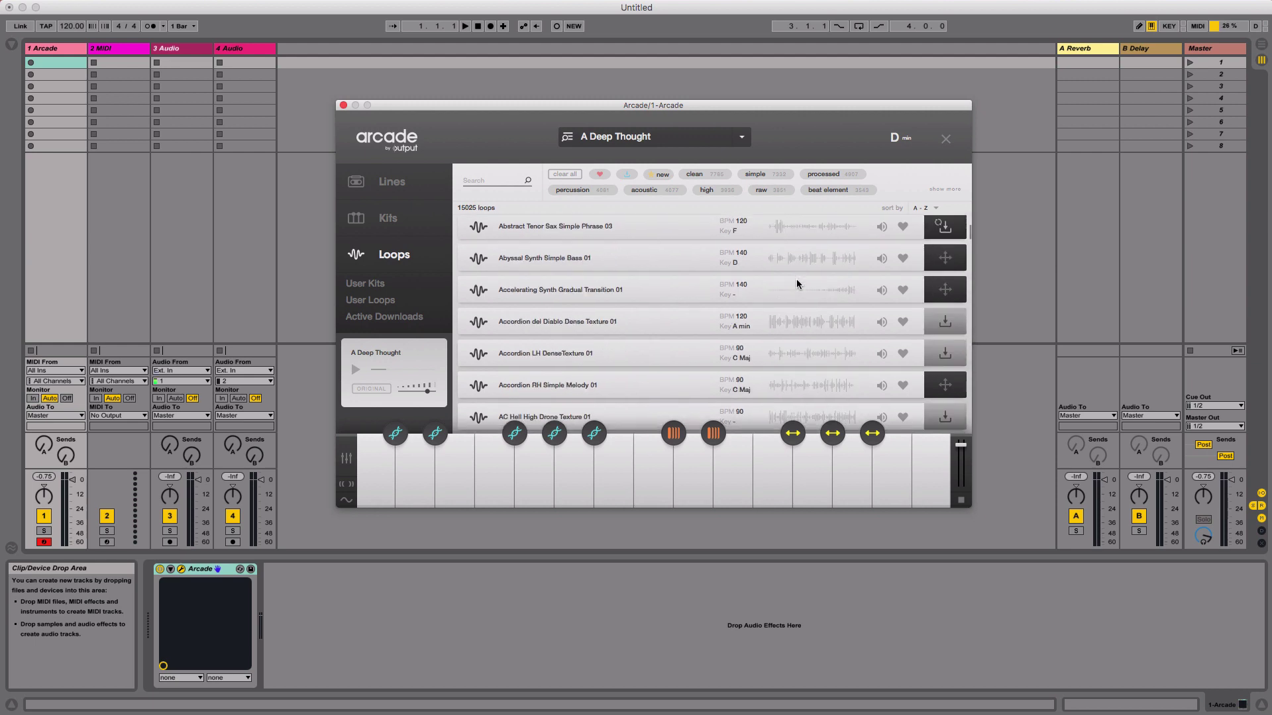
Step: Preview the loops AcoustiBows Dark Drone 01, AcoustiBows Room Tone 01 and Acoustic Bass Guitar Pitched Perc 01
{"action": "left_click", "coordinate": [883, 325]}
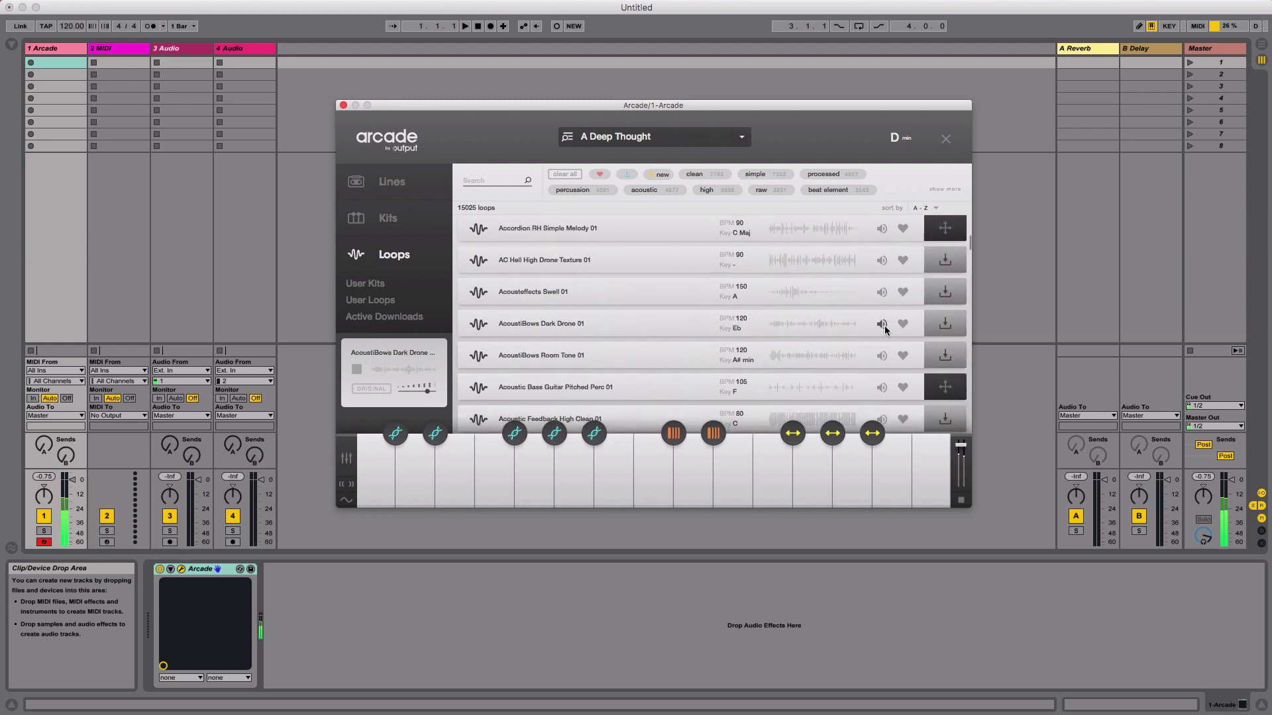
{"action": "left_click", "coordinate": [882, 356]}
{"action": "left_click", "coordinate": [882, 356]}
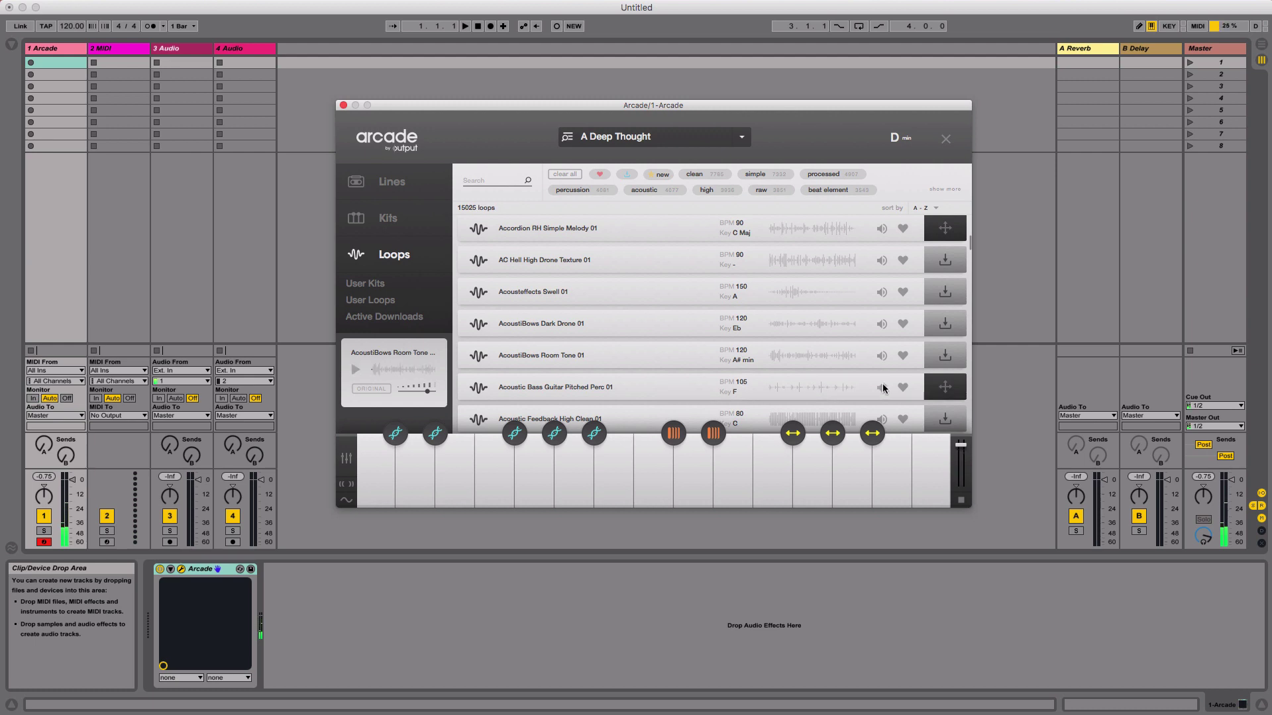
{"action": "left_click", "coordinate": [882, 389]}
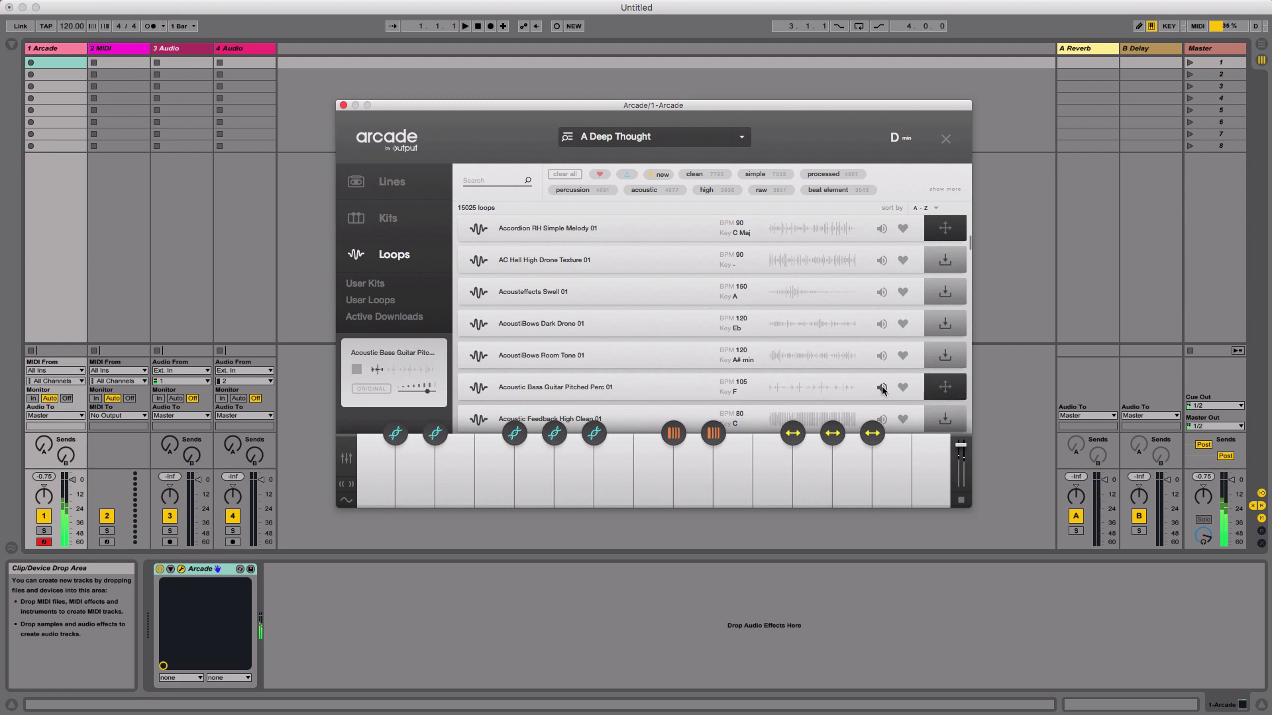
{"action": "left_click", "coordinate": [882, 389]}
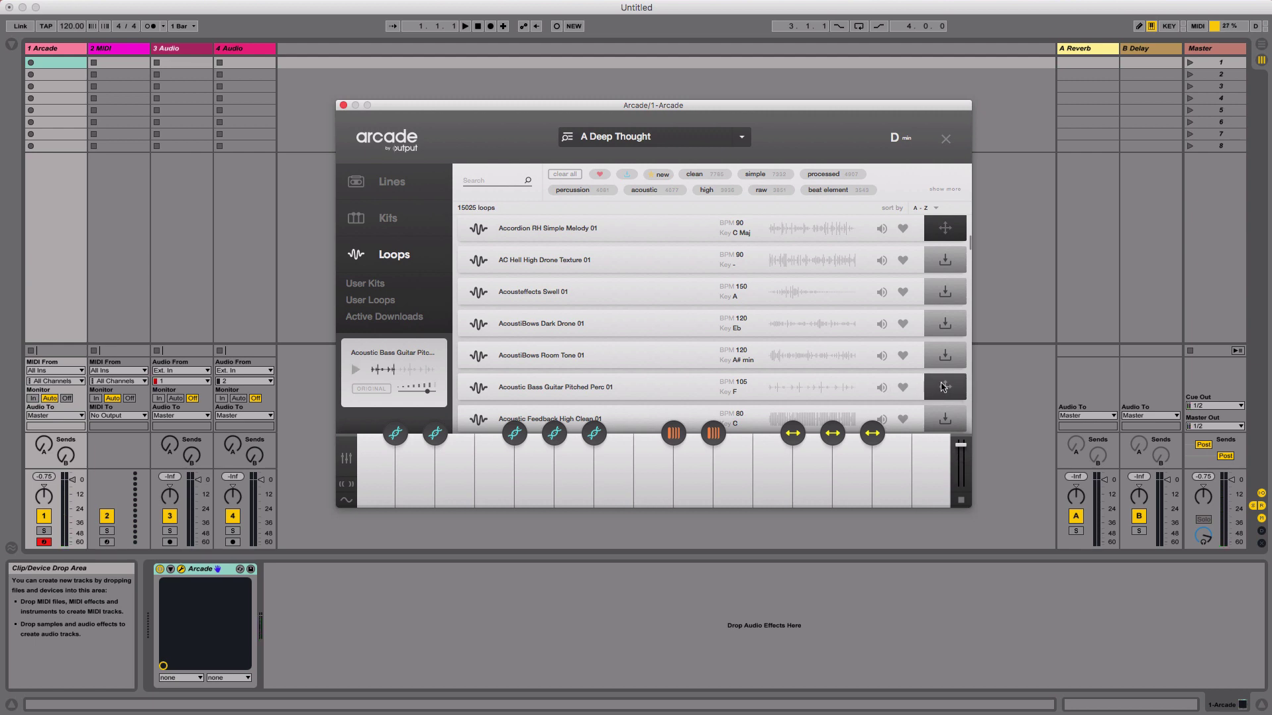
Step: Assign Acoustic Bass Guitar Pitched Perc 01 to the white key just before the yellow-arrow modifiers, and play it from the kit's main view
{"action": "left_click_drag", "start_coordinate": [949, 388], "coordinate": [770, 472]}
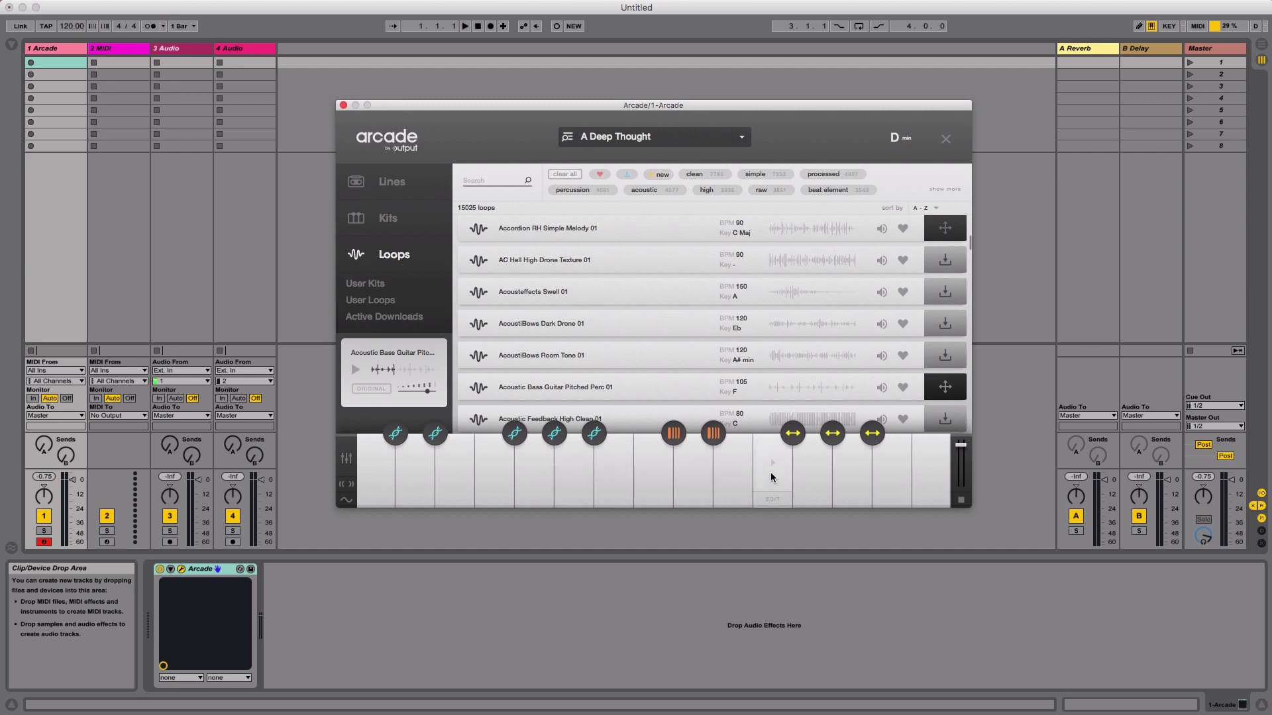
{"action": "left_click", "coordinate": [676, 144]}
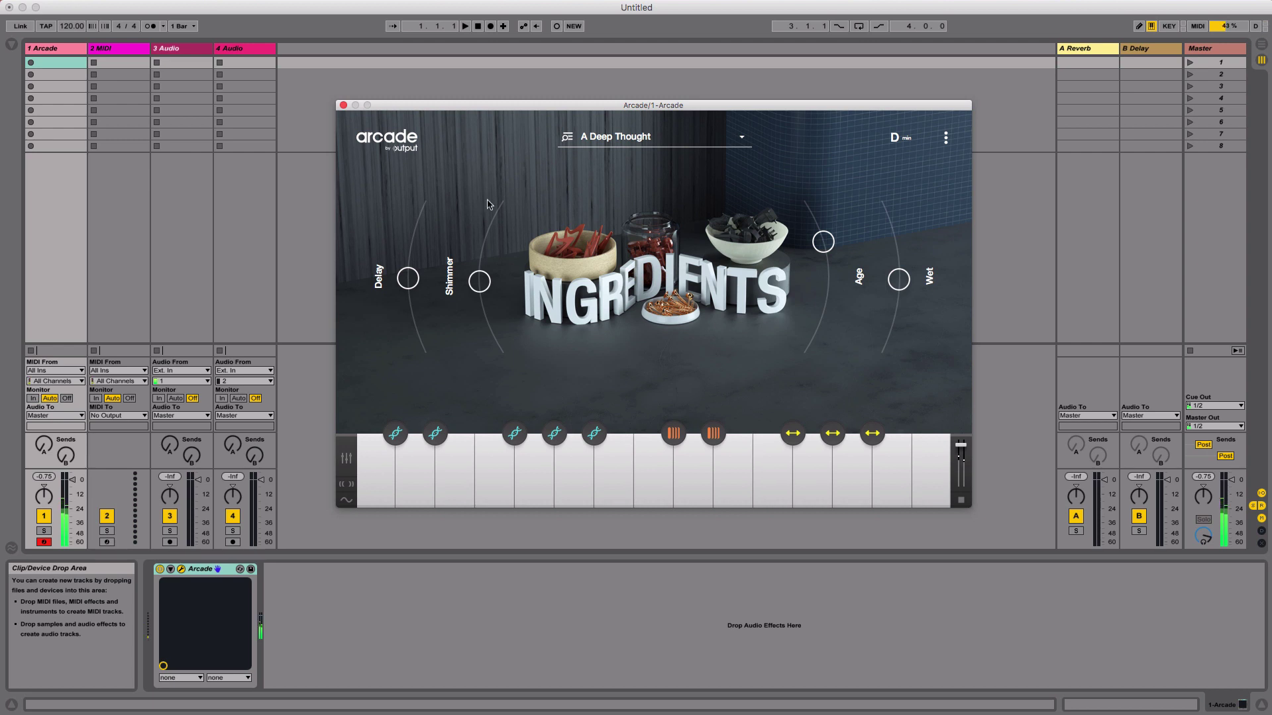
{"action": "left_click", "coordinate": [756, 436]}
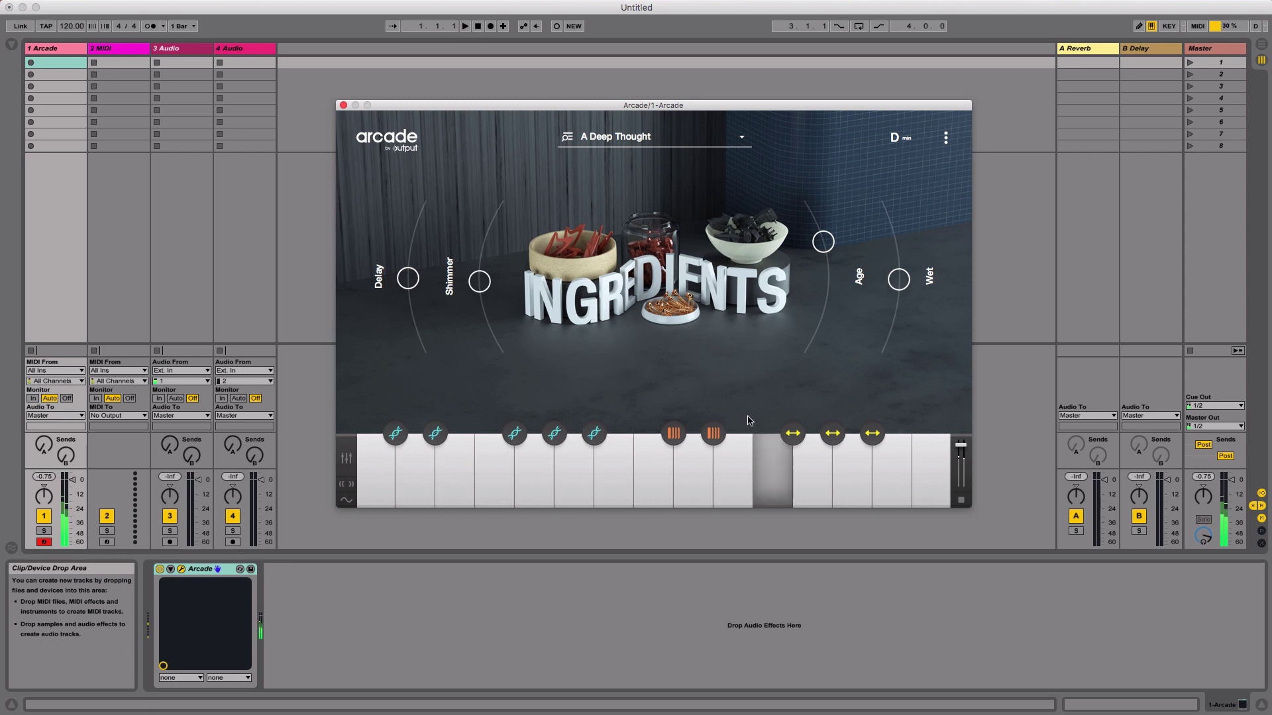
Step: Reopen the Loops browser, expand the full set of filter tags to look through them, and collapse it again
{"action": "left_click", "coordinate": [623, 145]}
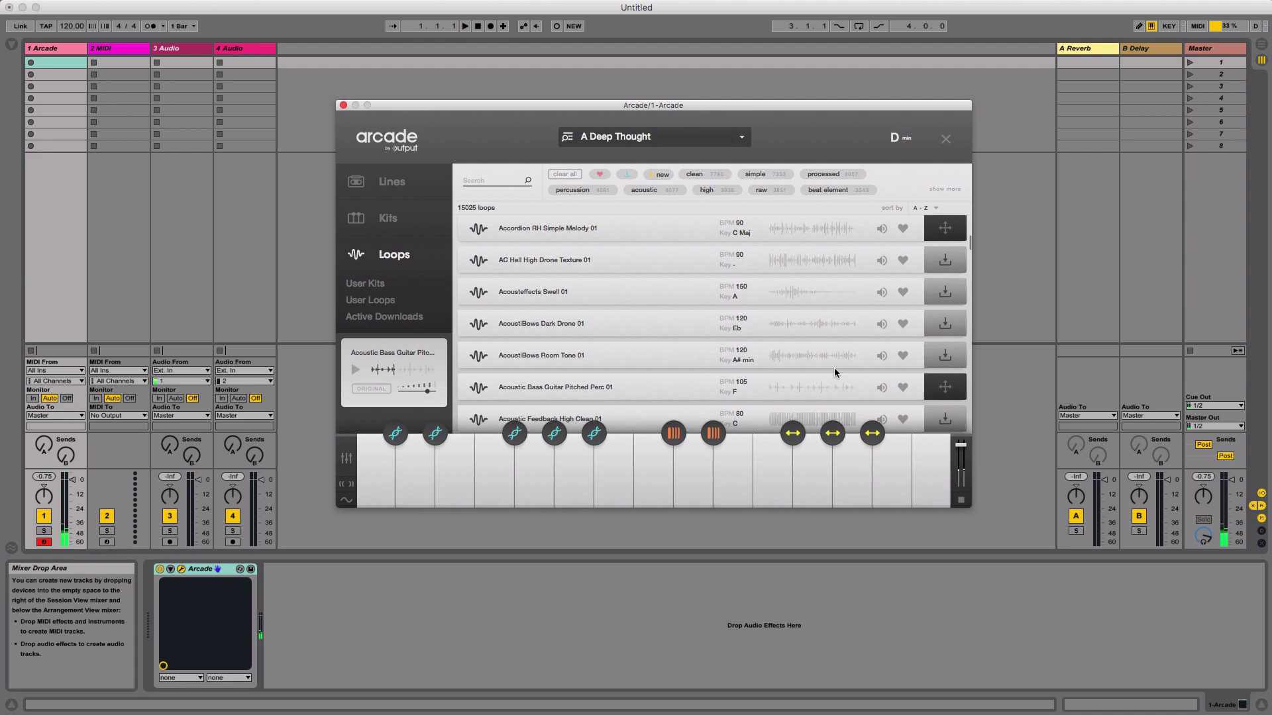
{"action": "scroll", "coordinate": [826, 361], "scroll_direction": "down", "scroll_amount": 1}
{"action": "scroll", "coordinate": [825, 361], "scroll_direction": "down", "scroll_amount": 1}
{"action": "left_click", "coordinate": [945, 190]}
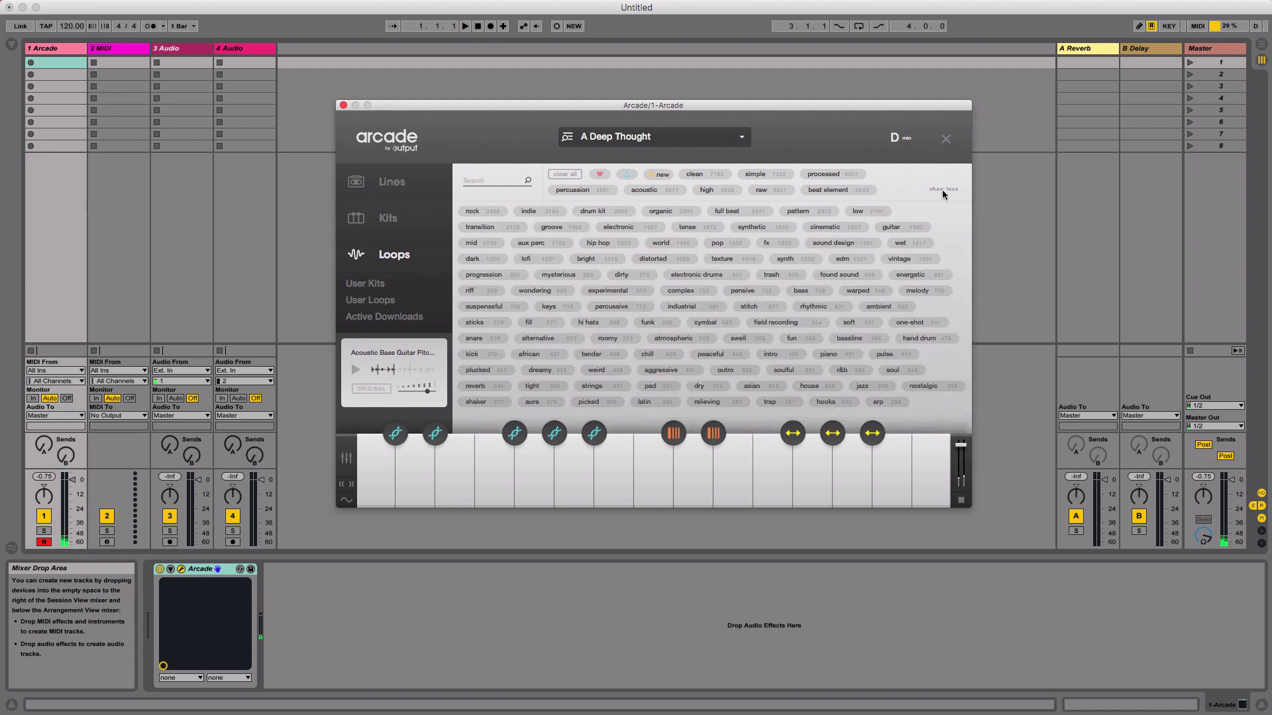
{"action": "left_click", "coordinate": [841, 355]}
{"action": "left_click", "coordinate": [941, 189]}
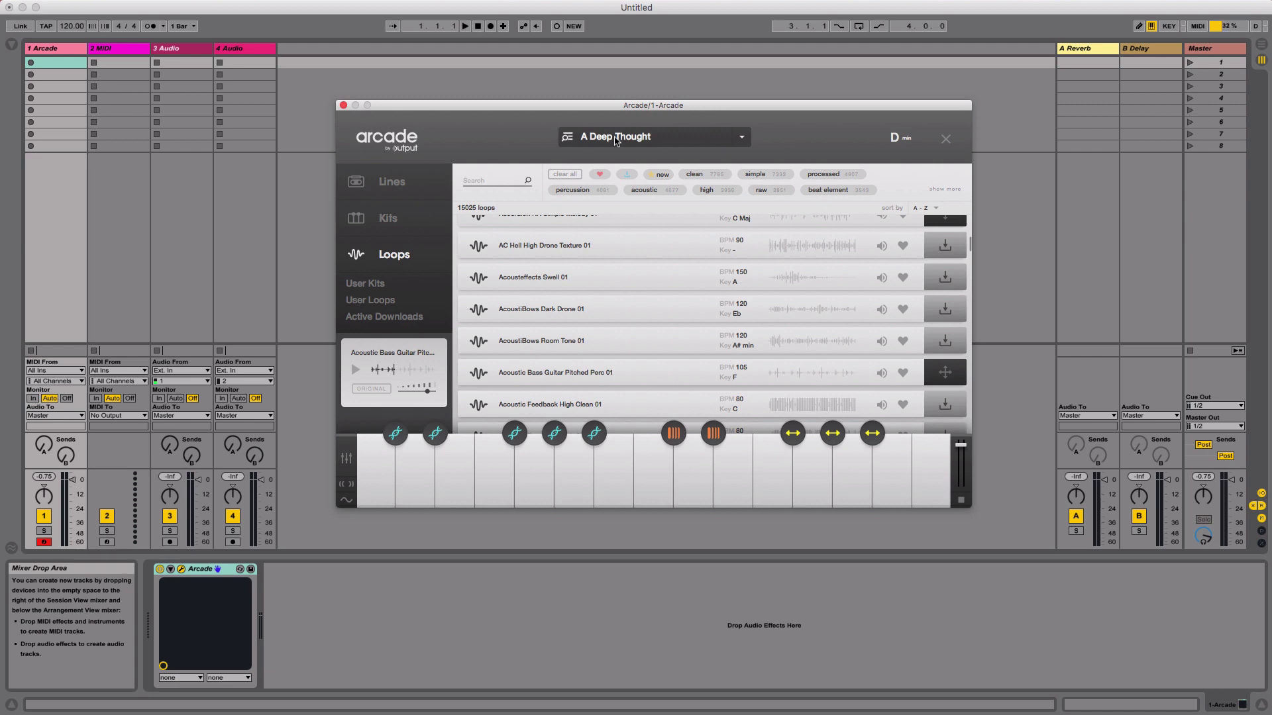
Step: Switch to the Lines browser, leave the Drum Sesh page and look through the list of all lines
{"action": "left_click", "coordinate": [389, 182]}
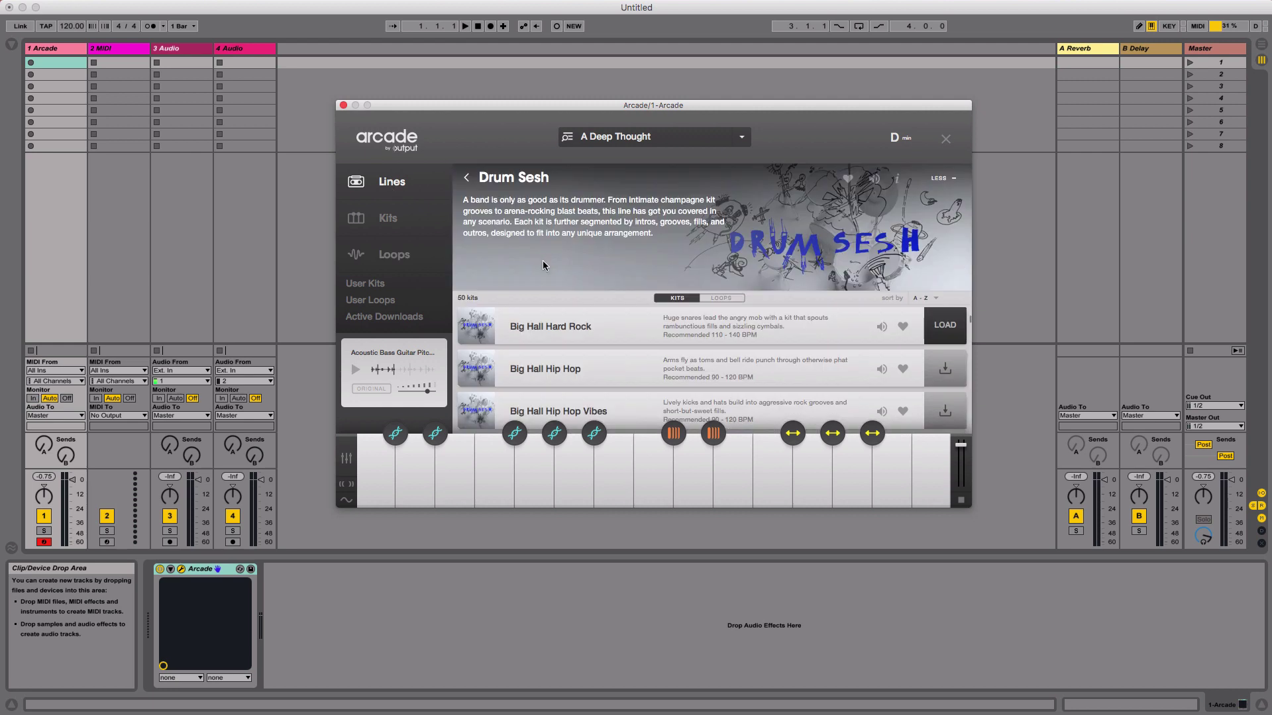
{"action": "left_click", "coordinate": [466, 178]}
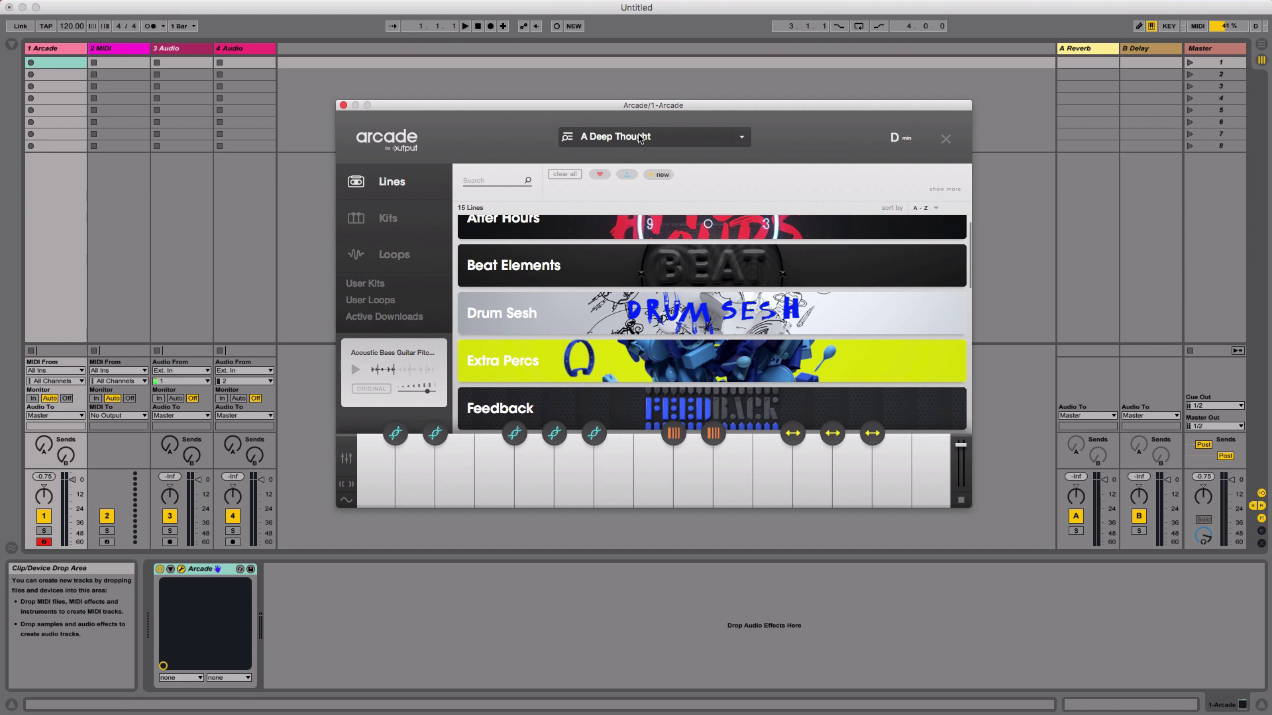
{"action": "scroll", "coordinate": [660, 293], "scroll_direction": "down", "scroll_amount": 5}
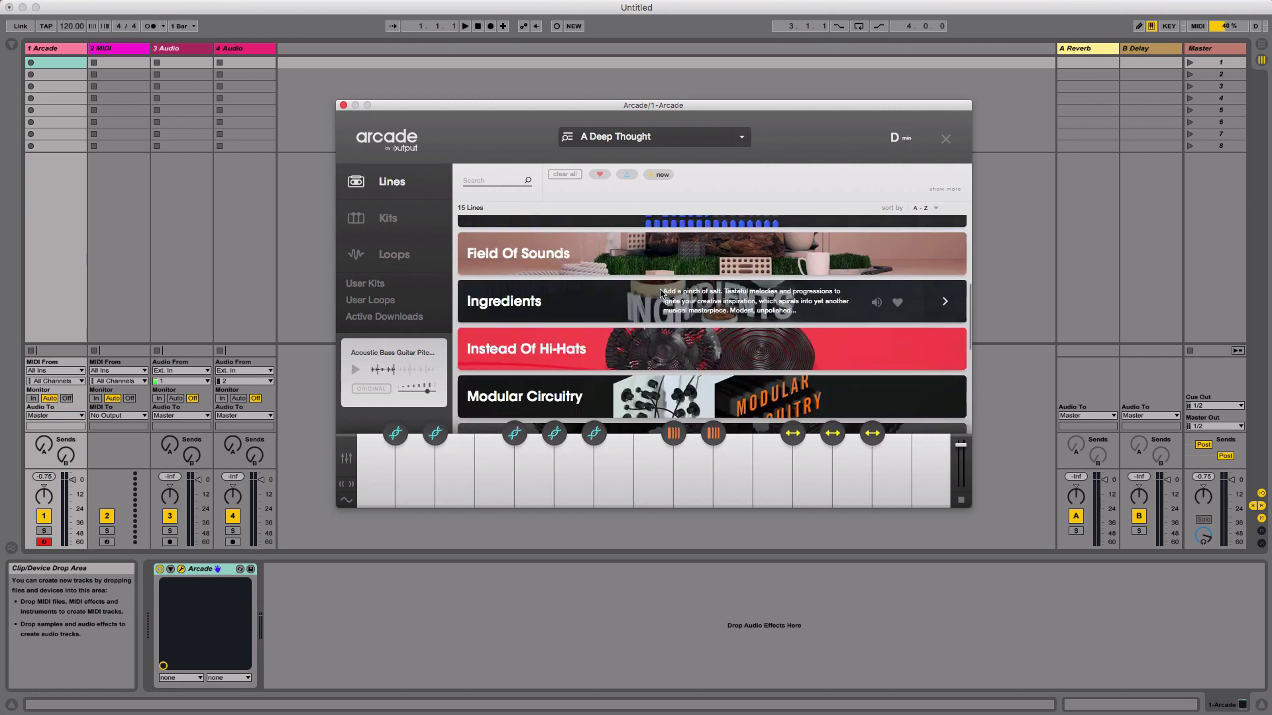
{"action": "scroll", "coordinate": [660, 293], "scroll_direction": "up", "scroll_amount": 5}
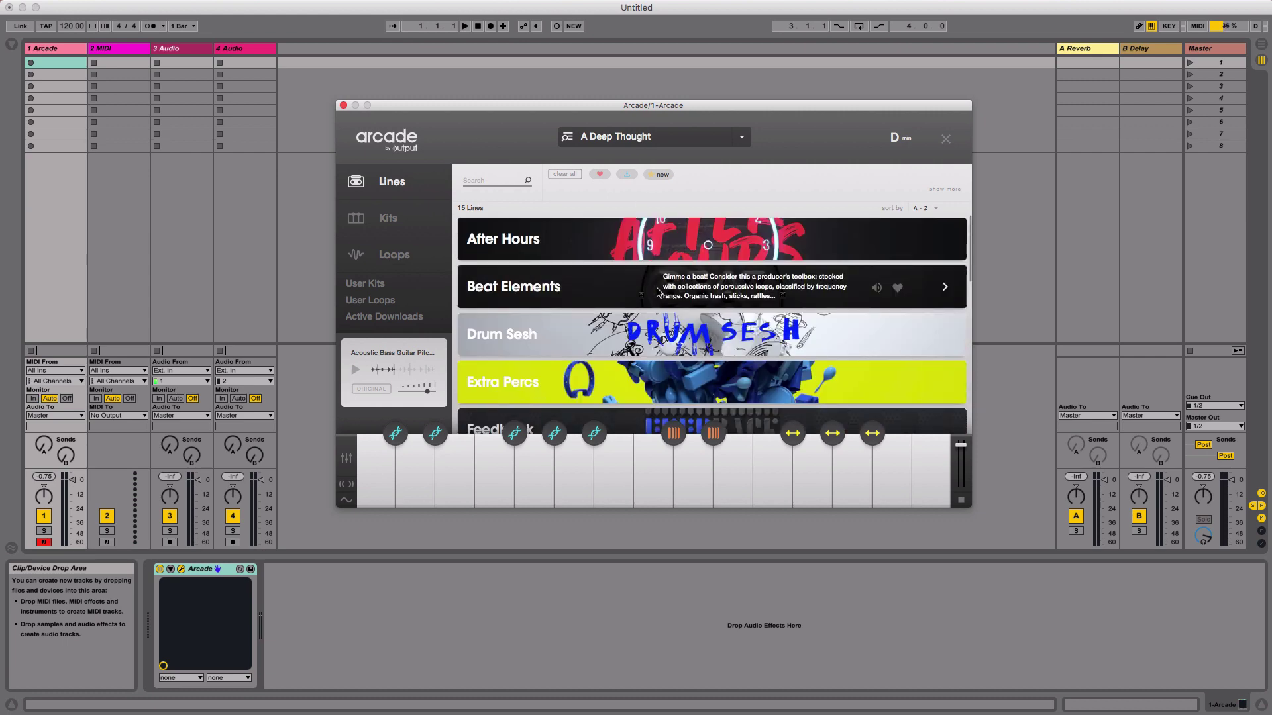